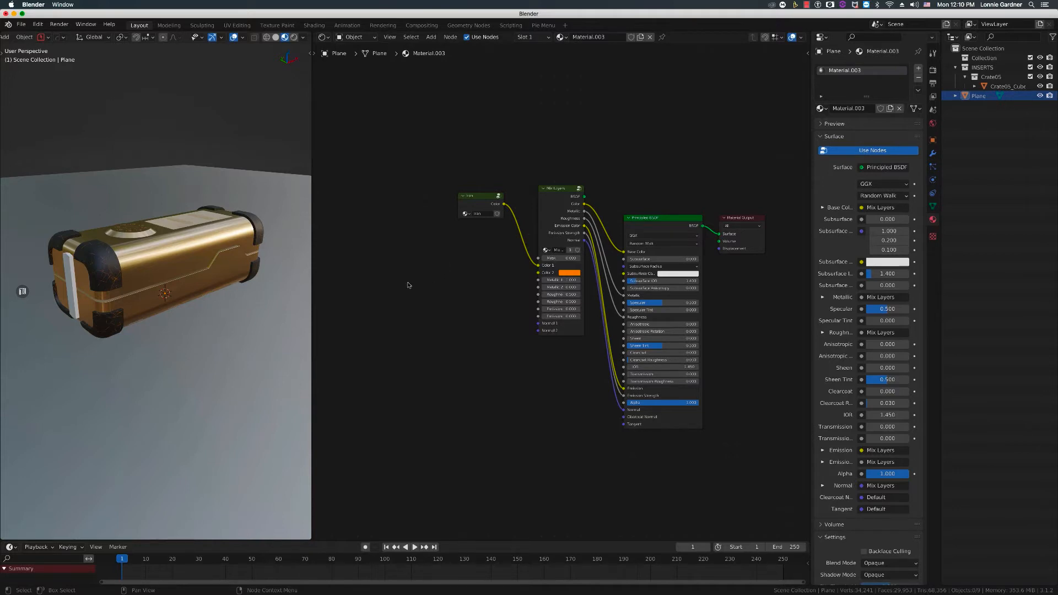
# Inspect the material node setups of the floor plane, the gold crate body, the black corner plates and the brass top panel
pyautogui.moveTo(237, 291); pyautogui.dragTo(247, 291, button='middle')
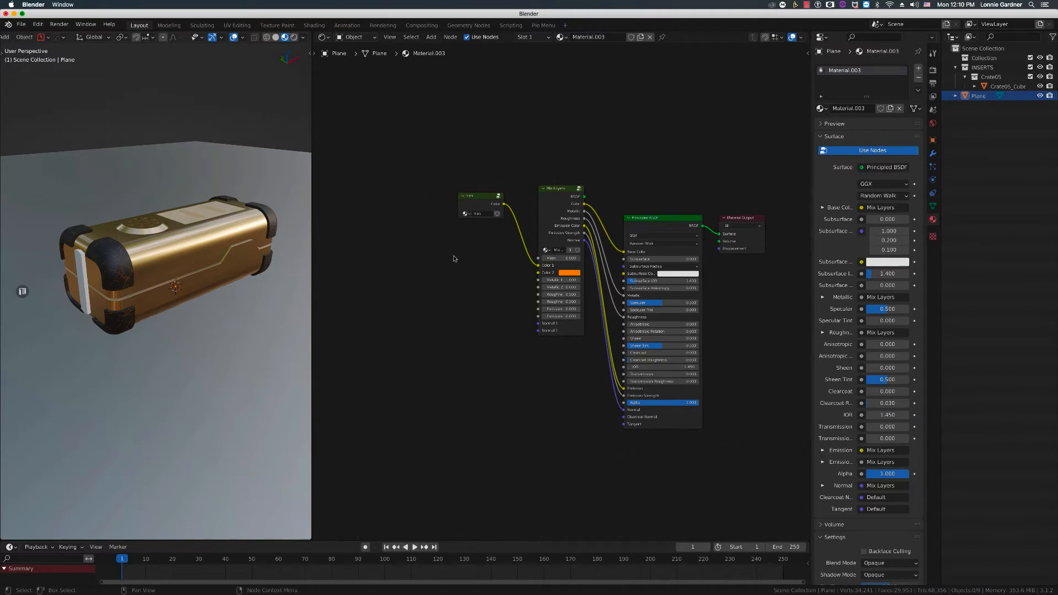
pyautogui.moveTo(233, 297); pyautogui.dragTo(194, 240, button='middle')
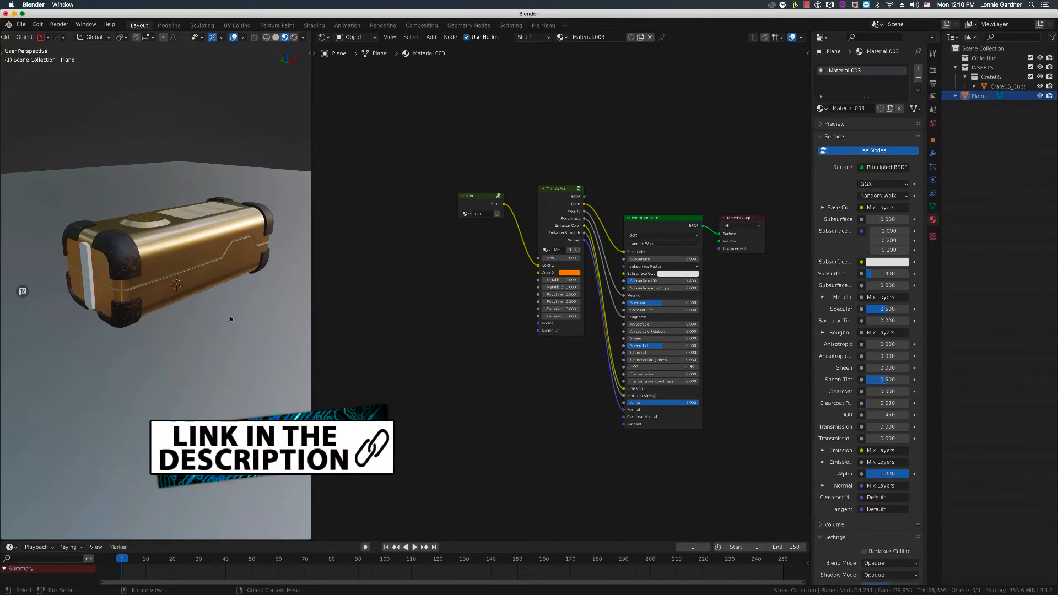
pyautogui.click(208, 325)
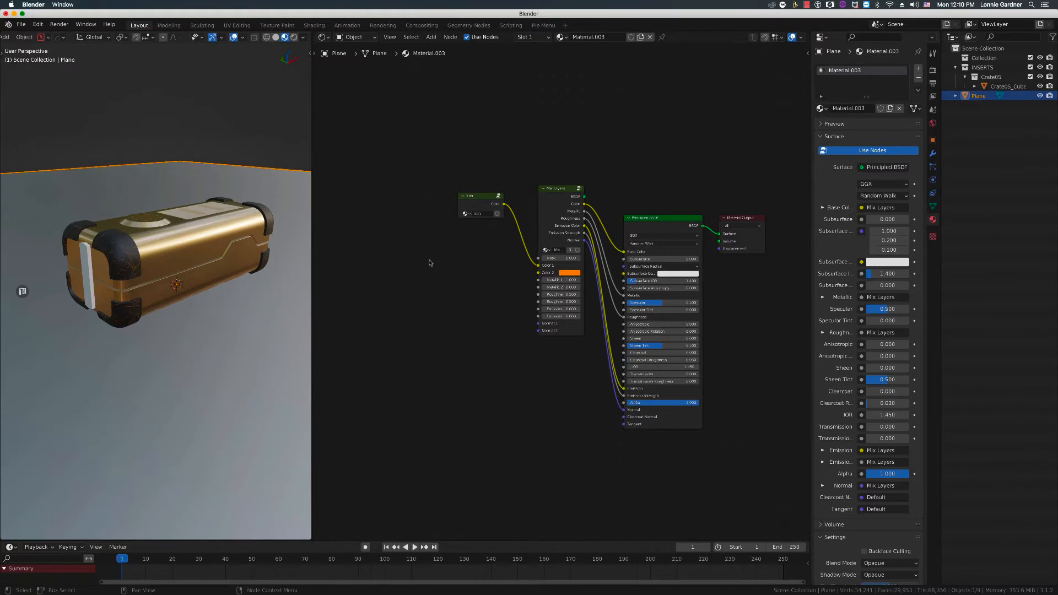
pyautogui.click(176, 249)
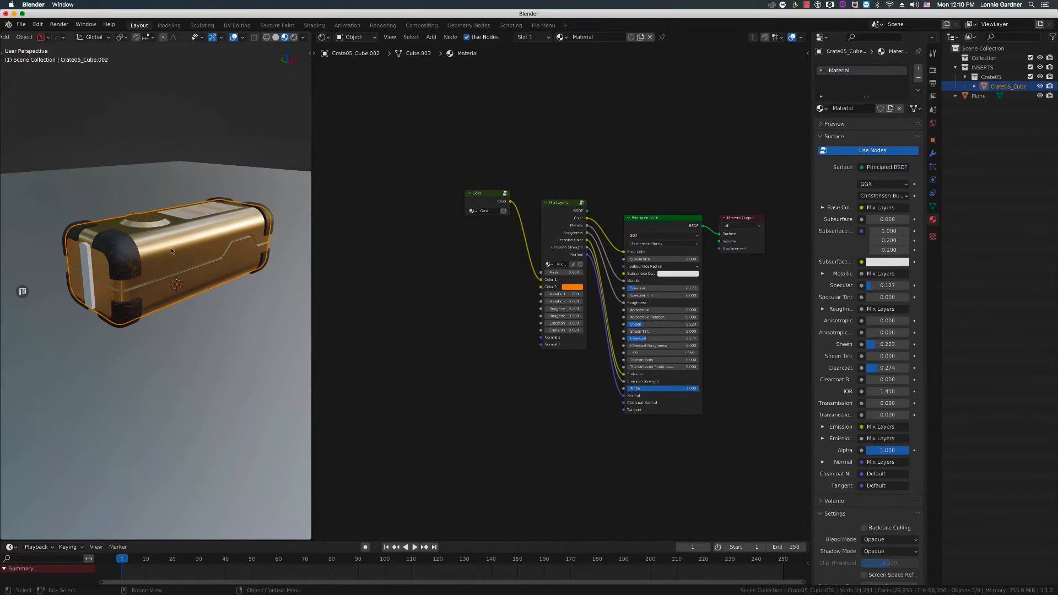
pyautogui.click(116, 254)
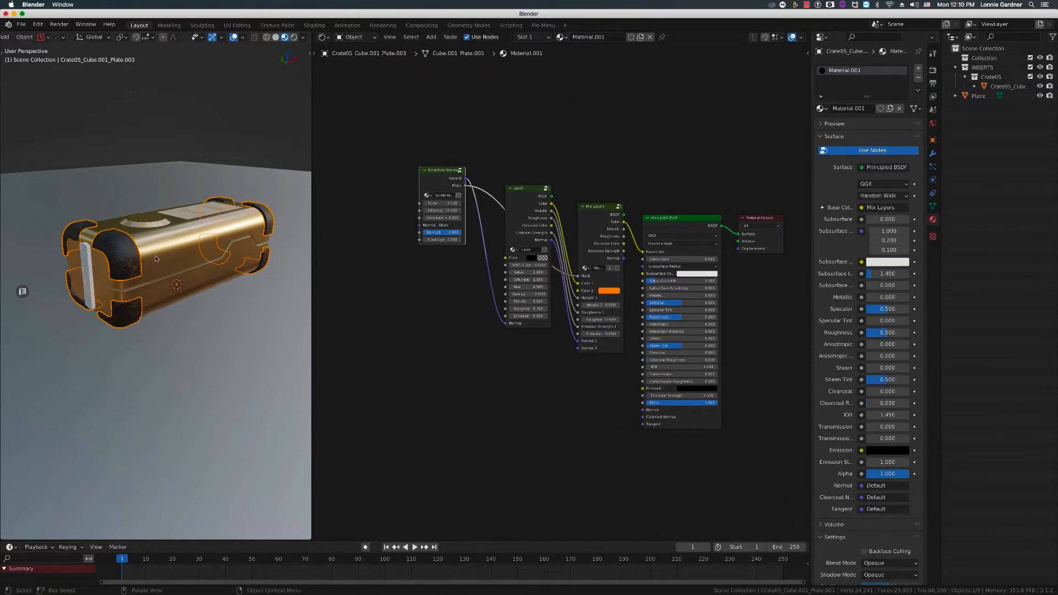
pyautogui.click(187, 241)
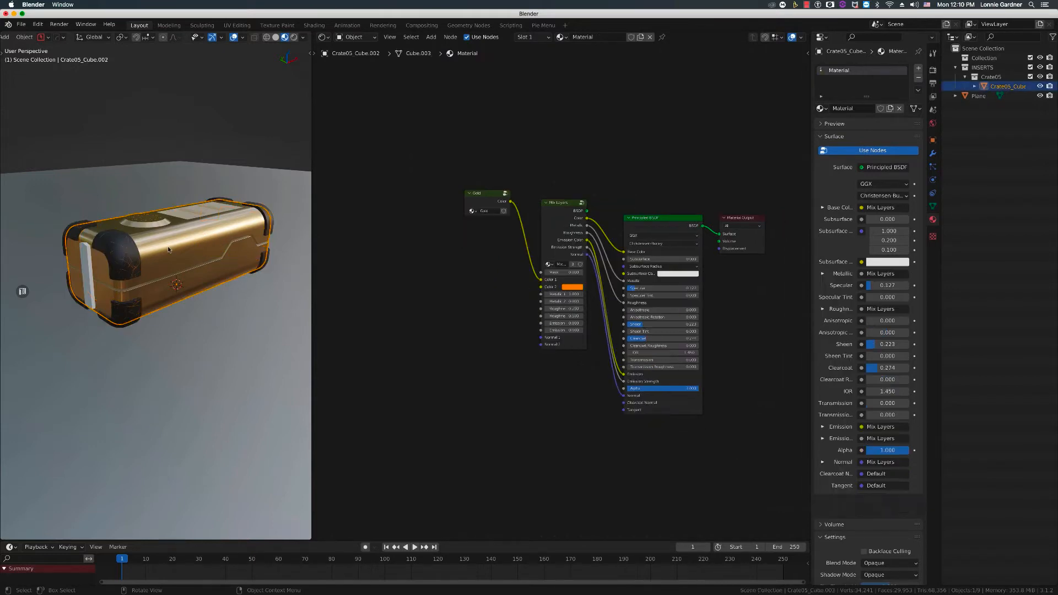
pyautogui.moveTo(190, 233); pyautogui.dragTo(192, 239, button='middle')
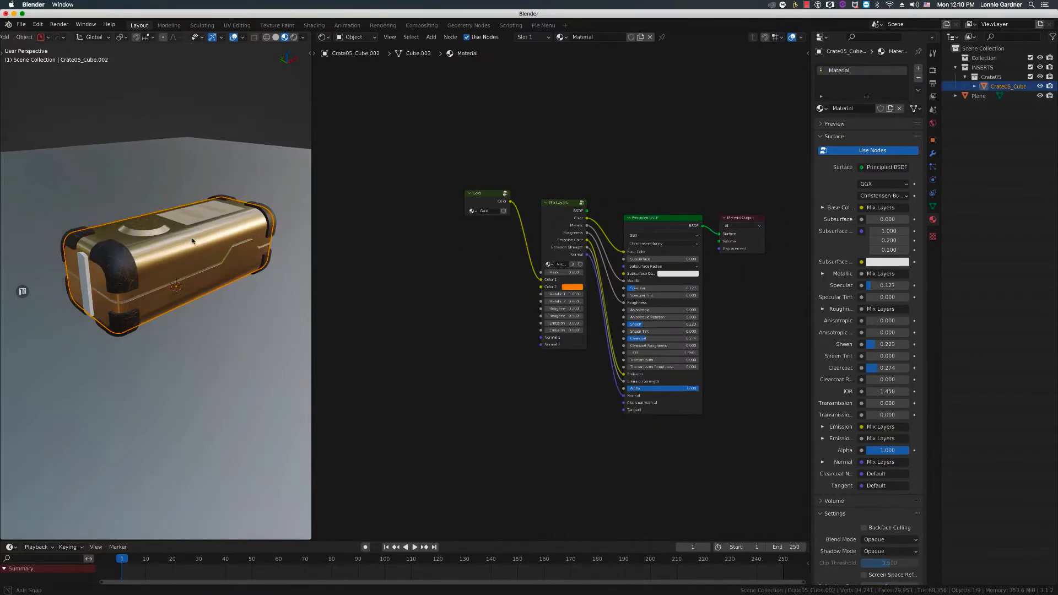
pyautogui.click(198, 213)
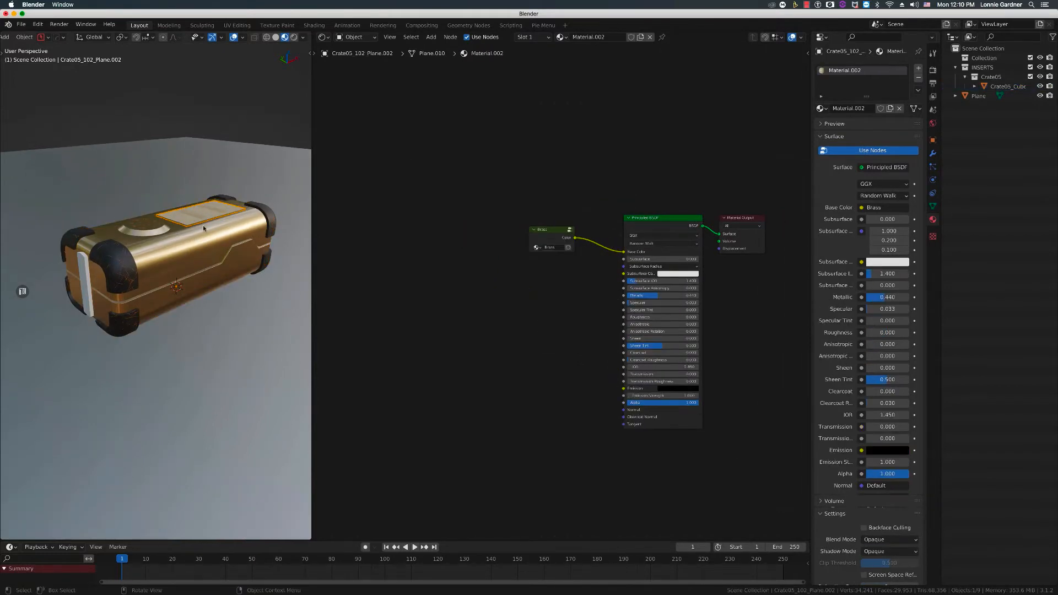
pyautogui.click(181, 253)
pyautogui.moveTo(181, 253); pyautogui.dragTo(178, 253, button='middle')
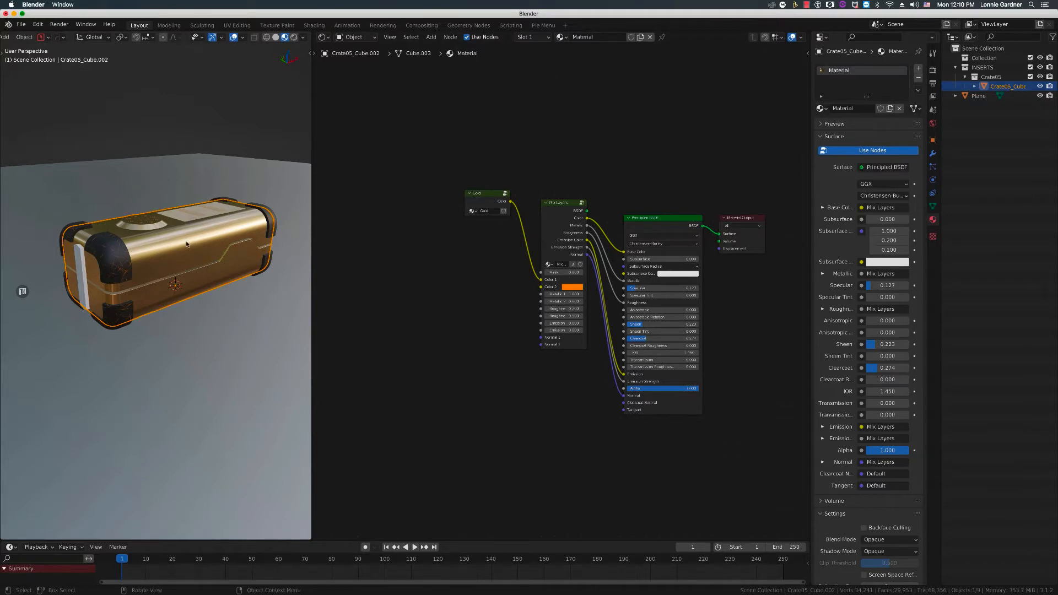
pyautogui.moveTo(177, 247); pyautogui.dragTo(184, 286, button='middle')
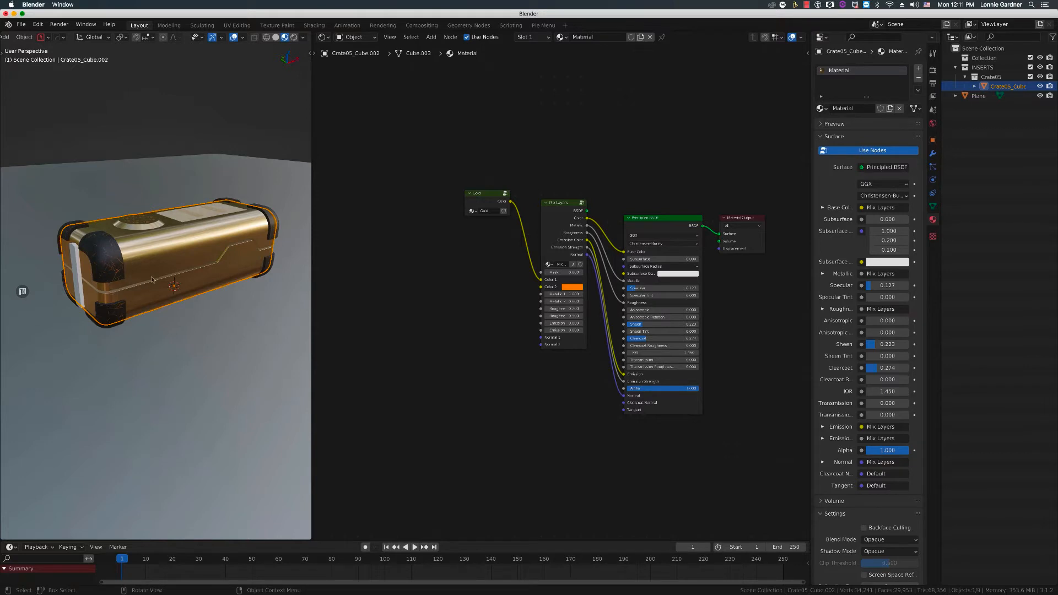
pyautogui.click(181, 236)
pyautogui.click(177, 236)
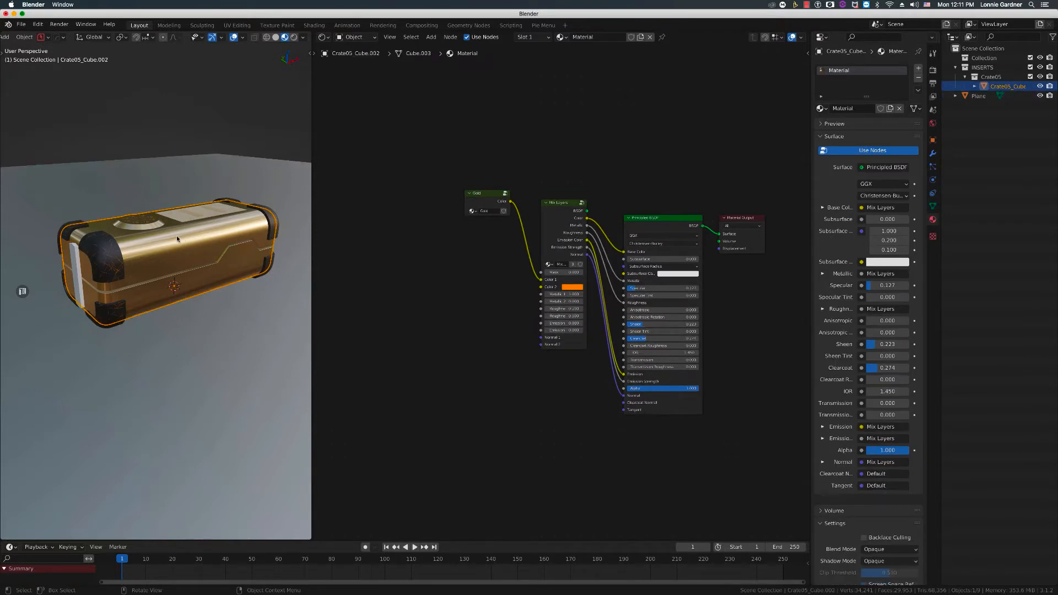
pyautogui.click(188, 220)
pyautogui.click(105, 257)
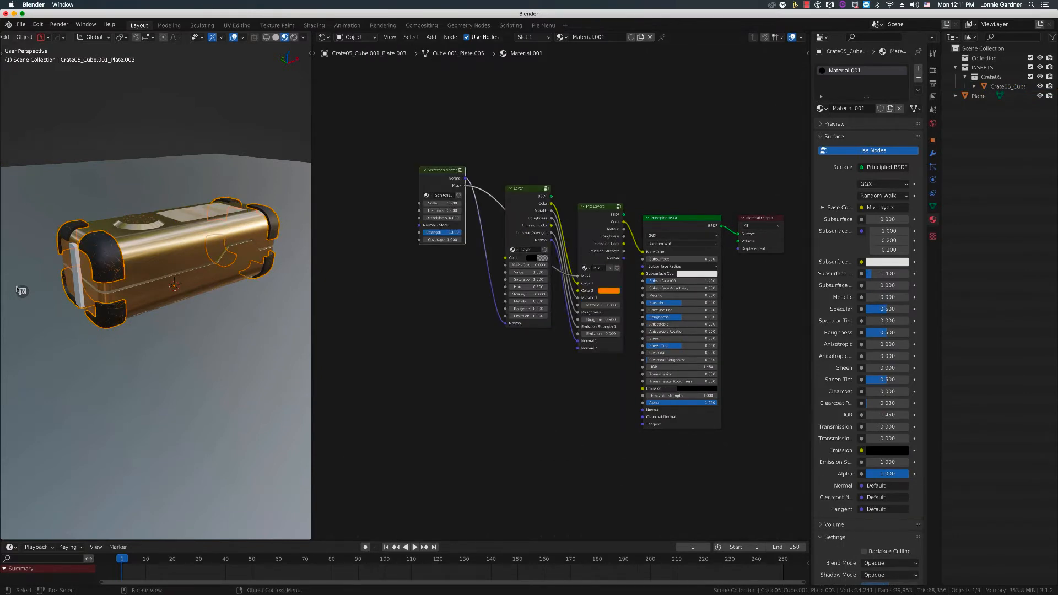
pyautogui.click(113, 258)
pyautogui.click(108, 257)
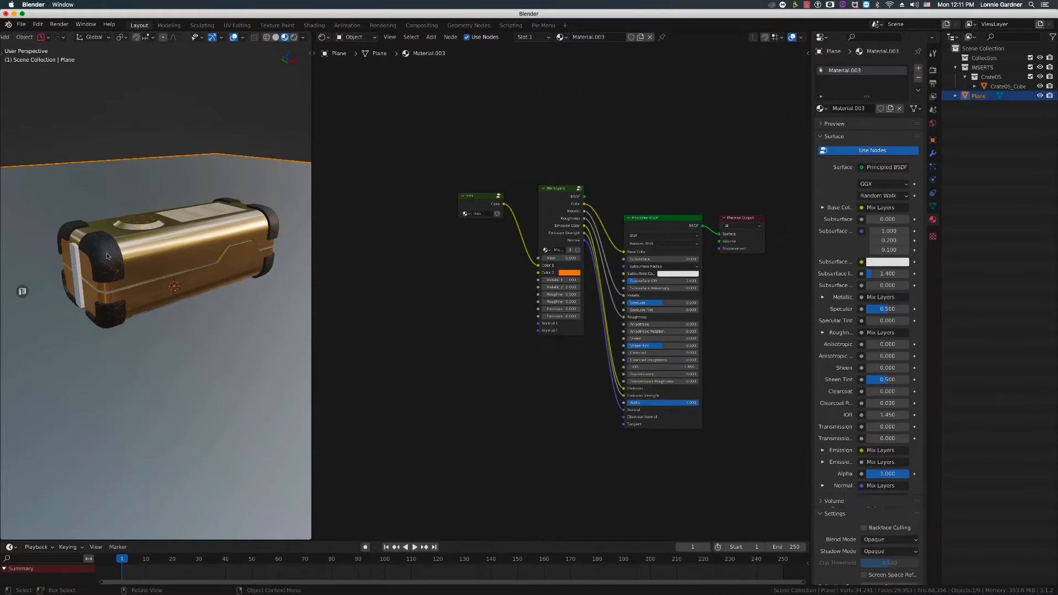
pyautogui.click(108, 256)
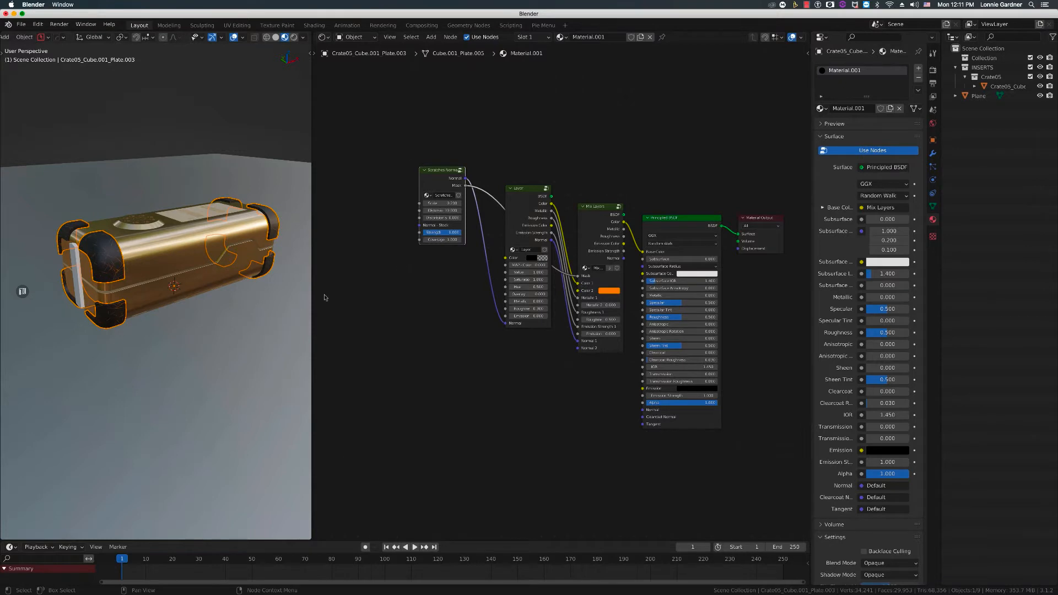
# Select the floor plane and show the Grunges section of the Fluent library in the shader editor
pyautogui.click(227, 317)
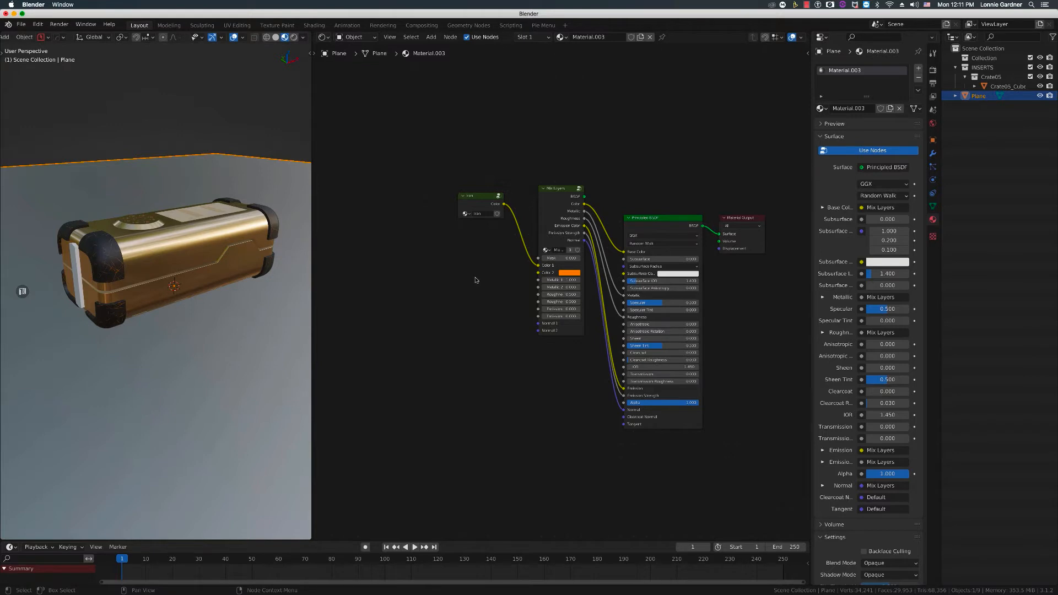
pyautogui.press('f')
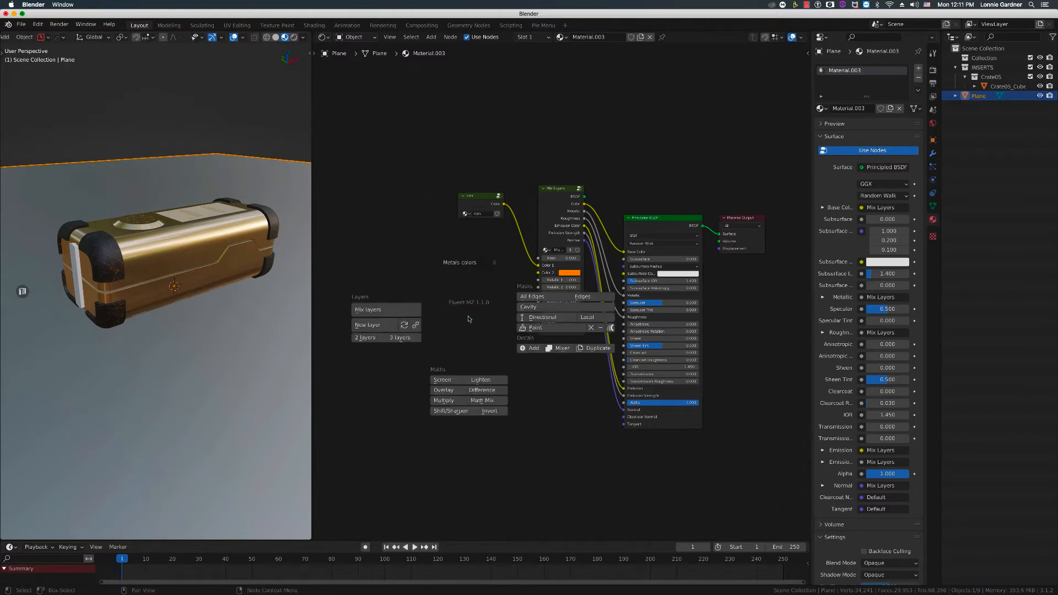
pyautogui.press('Escape')
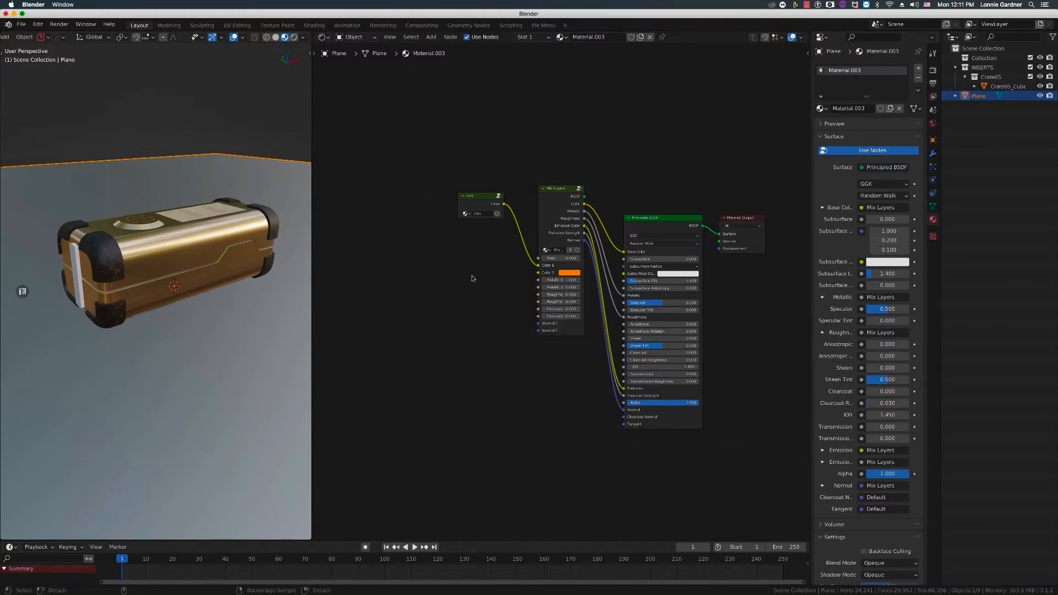
pyautogui.press('n')
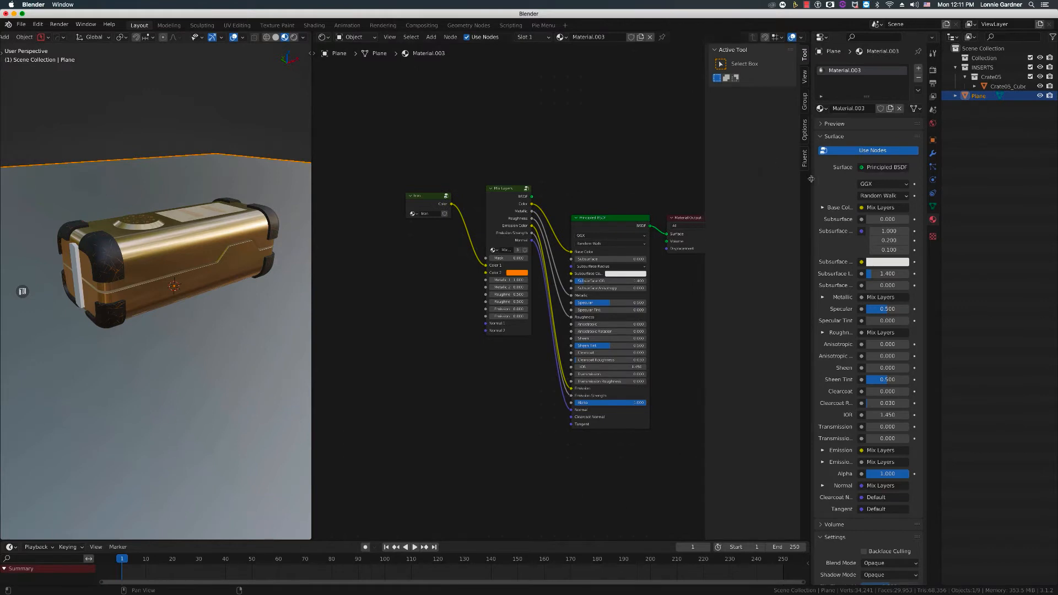
pyautogui.click(804, 158)
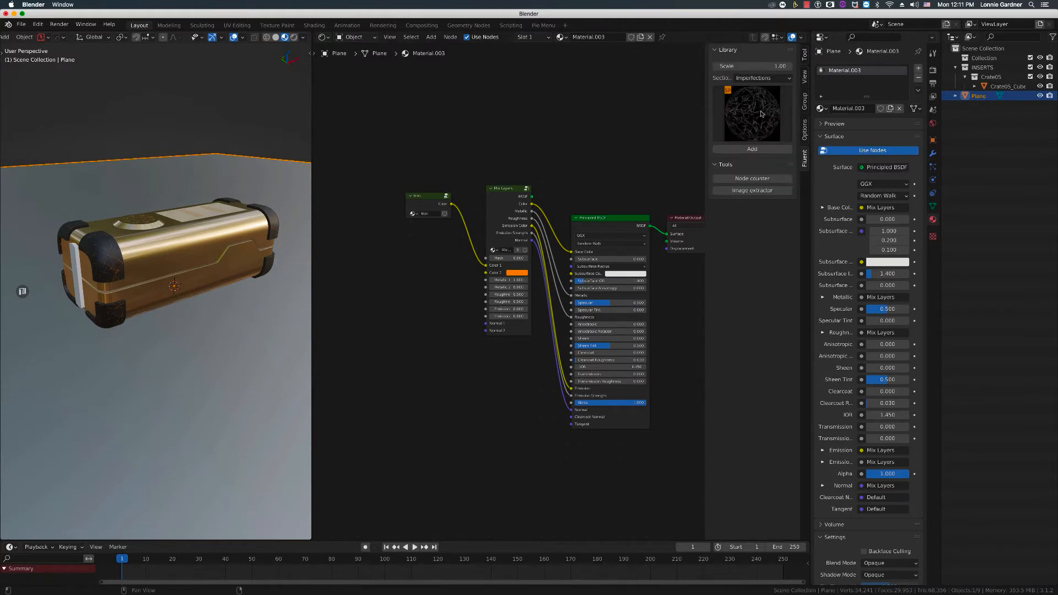
pyautogui.click(760, 77)
pyautogui.click(755, 100)
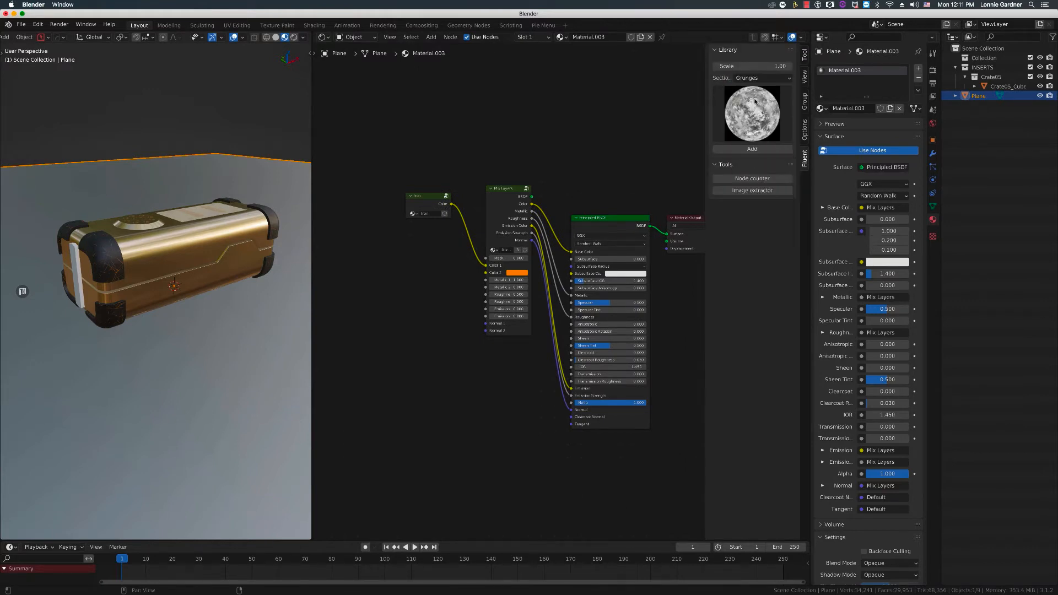
# Add a Grunge 07 node from the Fluent library and place it before the Mix Layers node in the floor material
pyautogui.click(756, 114)
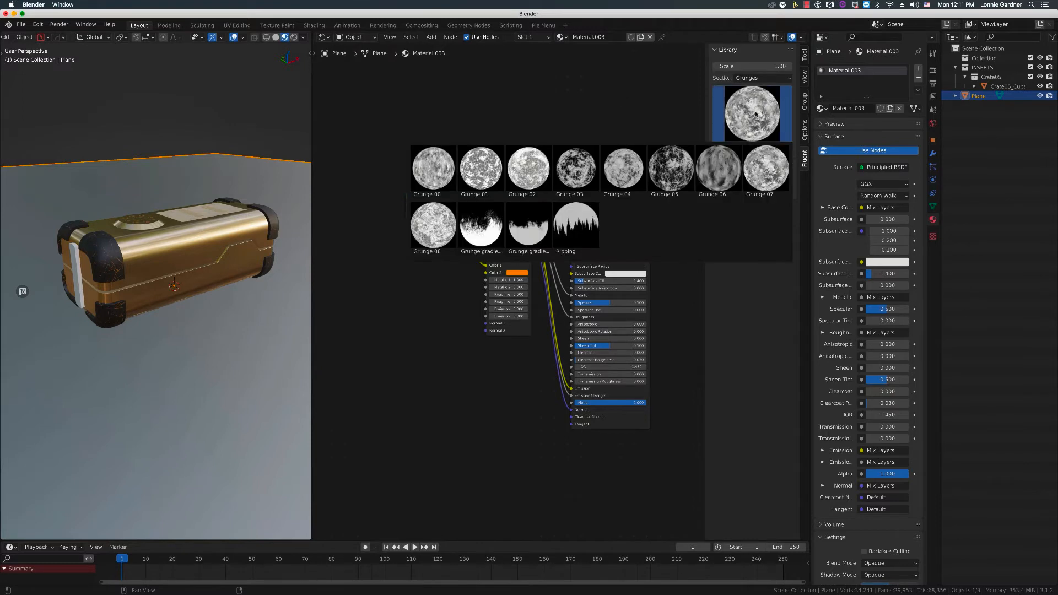
pyautogui.click(760, 171)
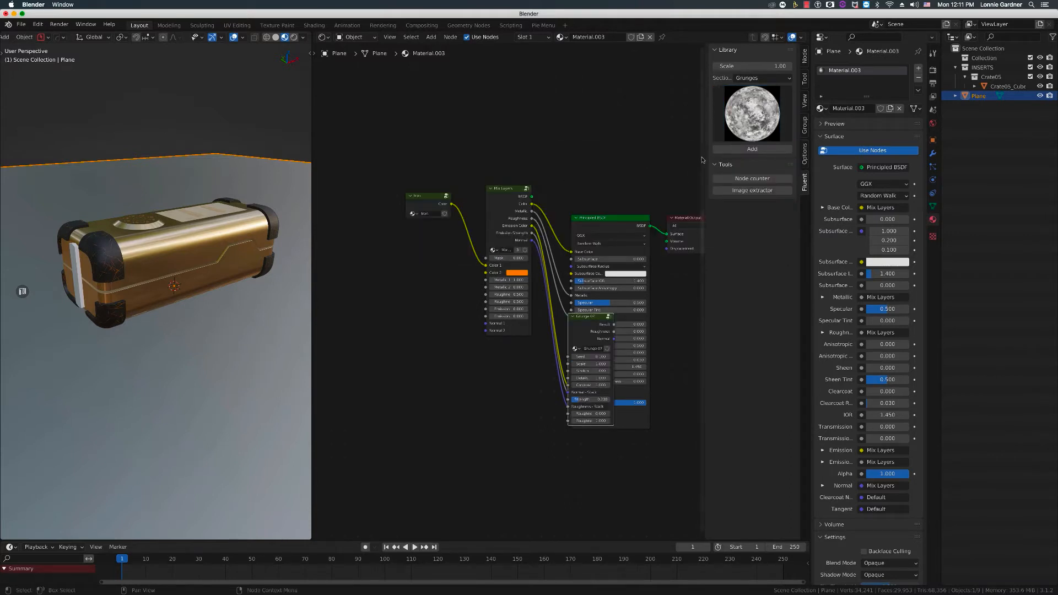
pyautogui.click(738, 150)
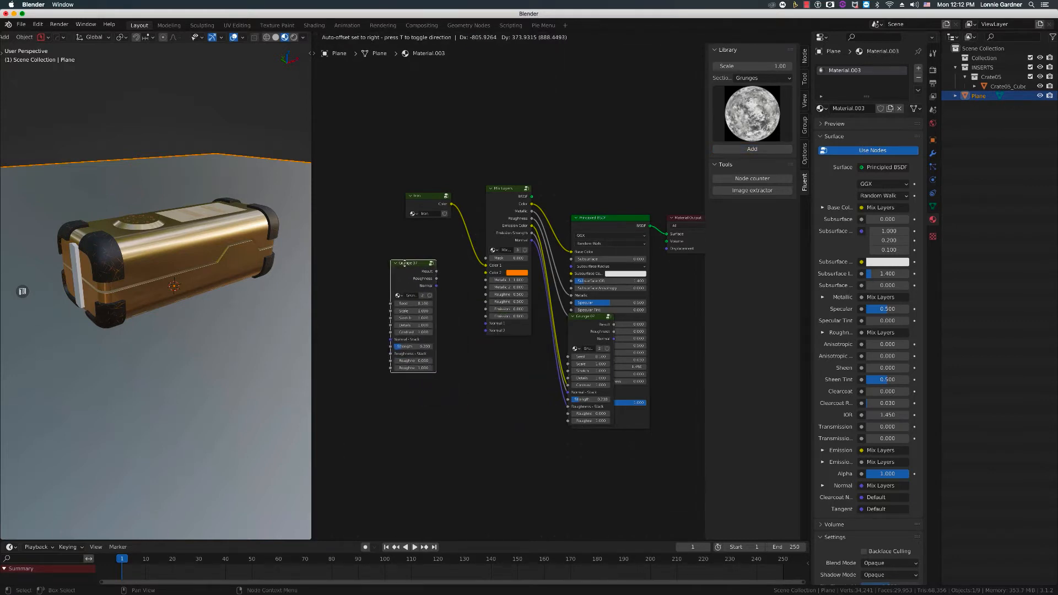
pyautogui.click(403, 257)
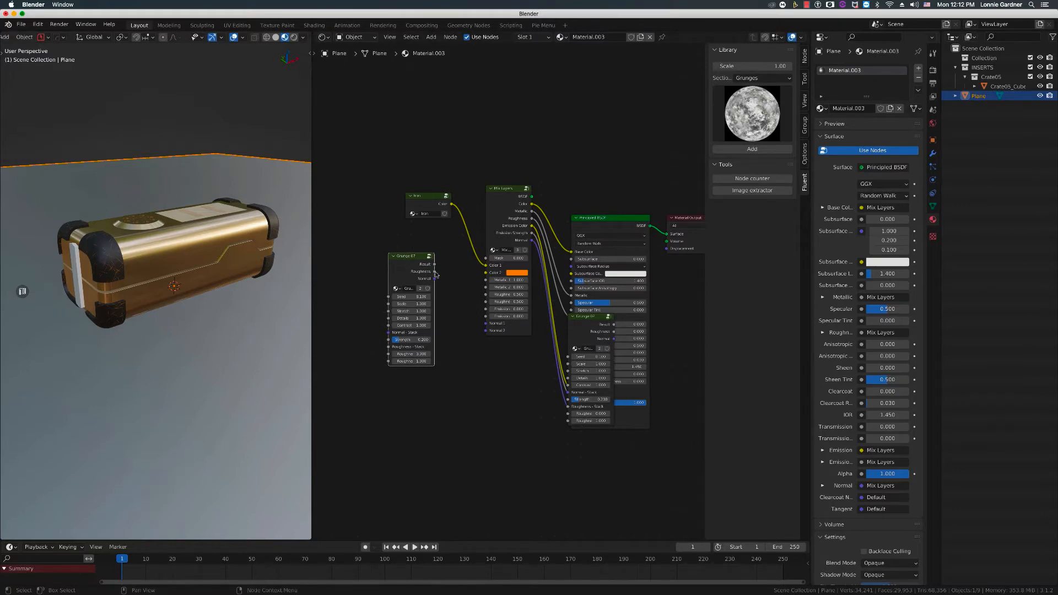
# Connect the Grunge 07 node's Roughness output to Roughness 1 of the Mix Layers node and check the floor's reflections
pyautogui.moveTo(434, 273); pyautogui.dragTo(485, 294)
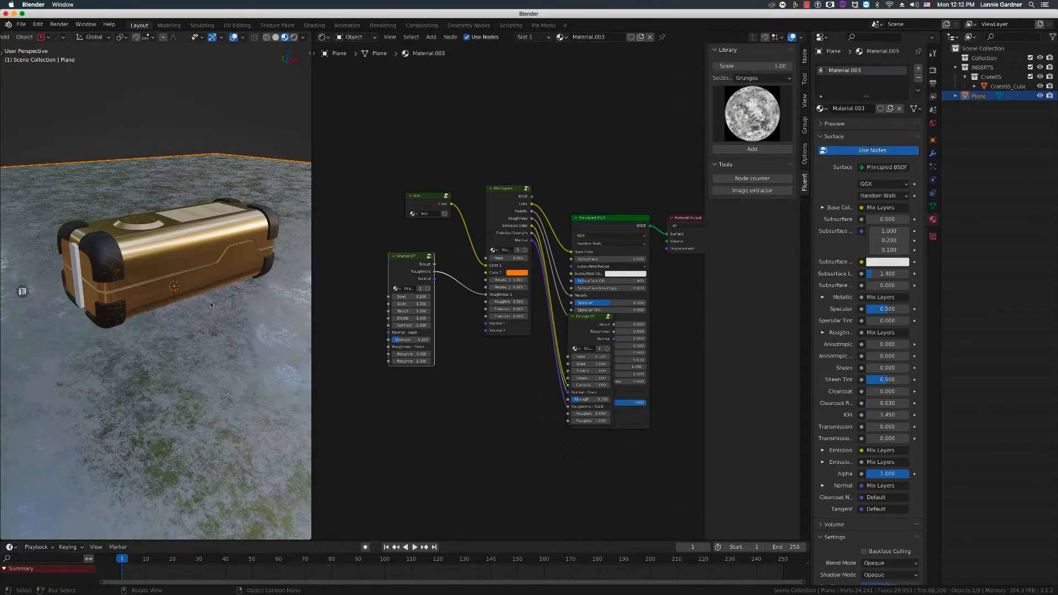
pyautogui.moveTo(210, 302); pyautogui.dragTo(234, 337, button='middle')
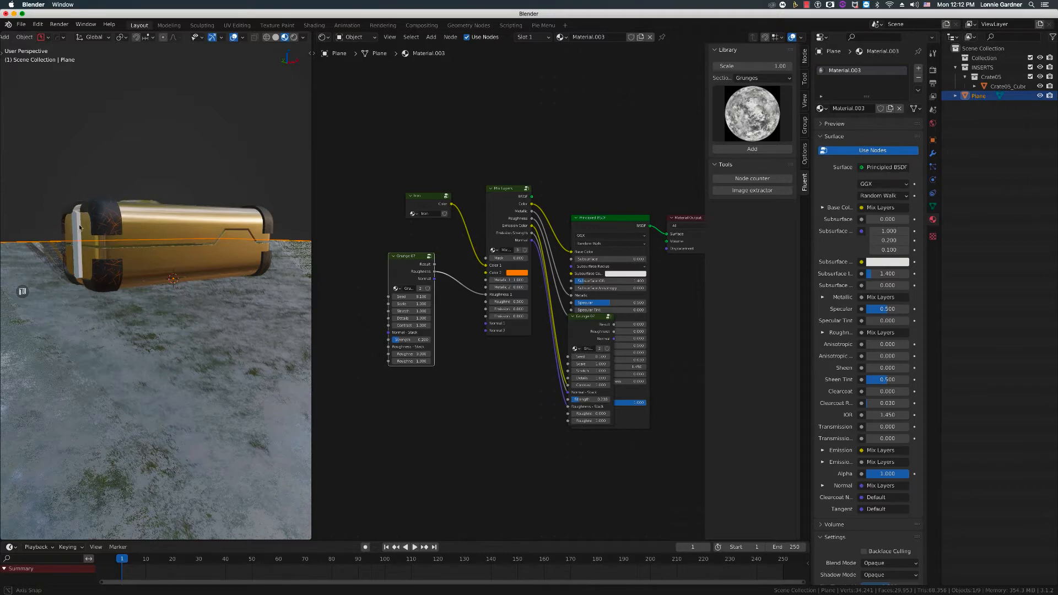
pyautogui.moveTo(80, 226); pyautogui.dragTo(66, 173, button='middle')
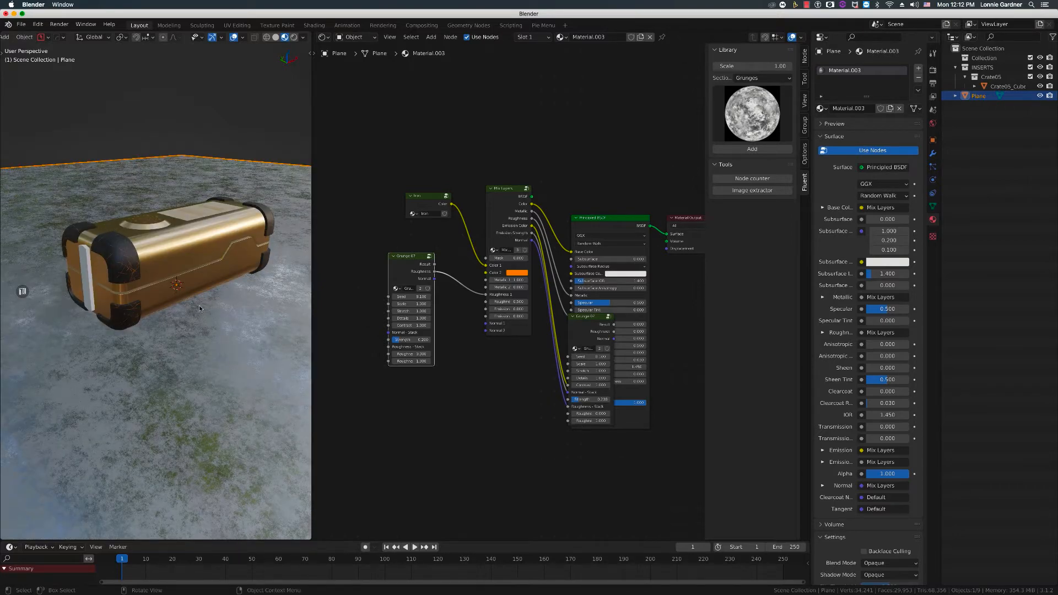
pyautogui.moveTo(200, 309); pyautogui.dragTo(203, 297, button='middle')
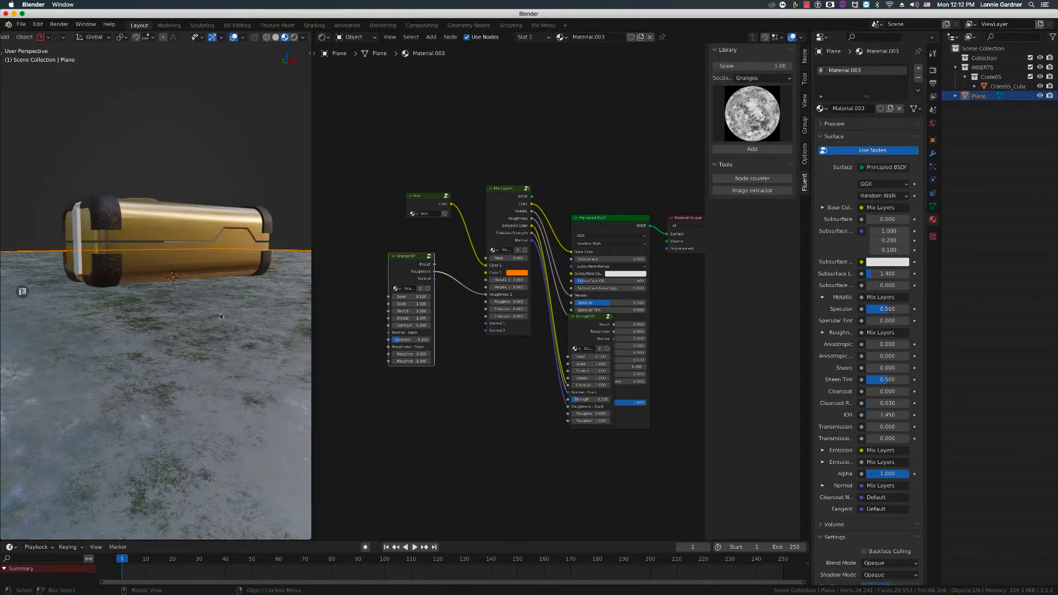
pyautogui.moveTo(220, 312); pyautogui.dragTo(219, 309, button='middle')
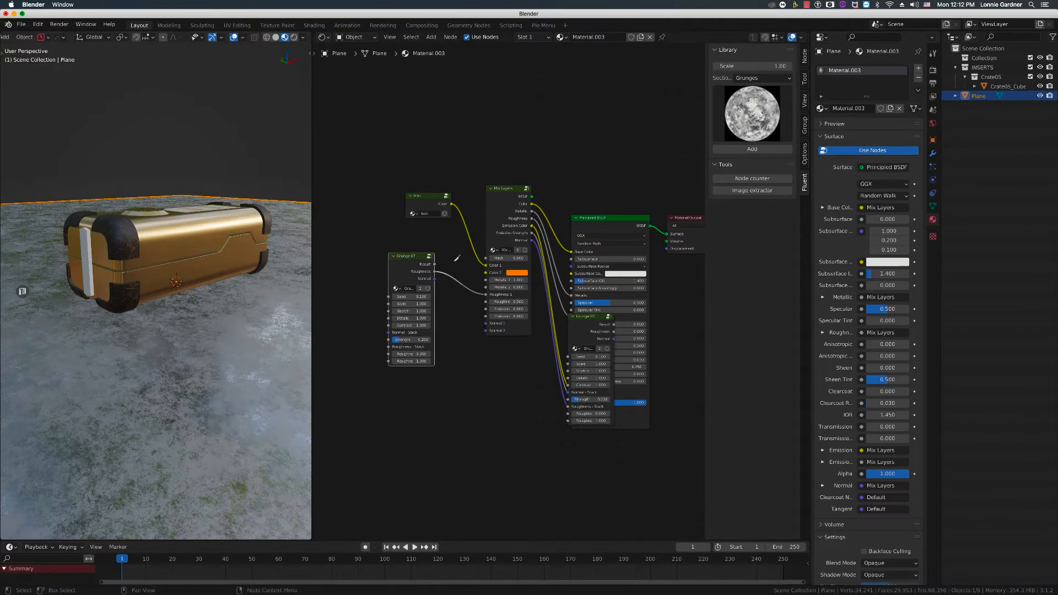
# Cut the Grunge 07 roughness link to compare the plain floor, and reconnect it to Roughness 1 of Mix Layers
pyautogui.moveTo(453, 272)
pyautogui.keyDown('ctrl'); pyautogui.mouseDown(button='right')
pyautogui.moveTo(453, 312)
pyautogui.moveTo(453, 267)
pyautogui.mouseUp(button='right'); pyautogui.keyUp('ctrl')
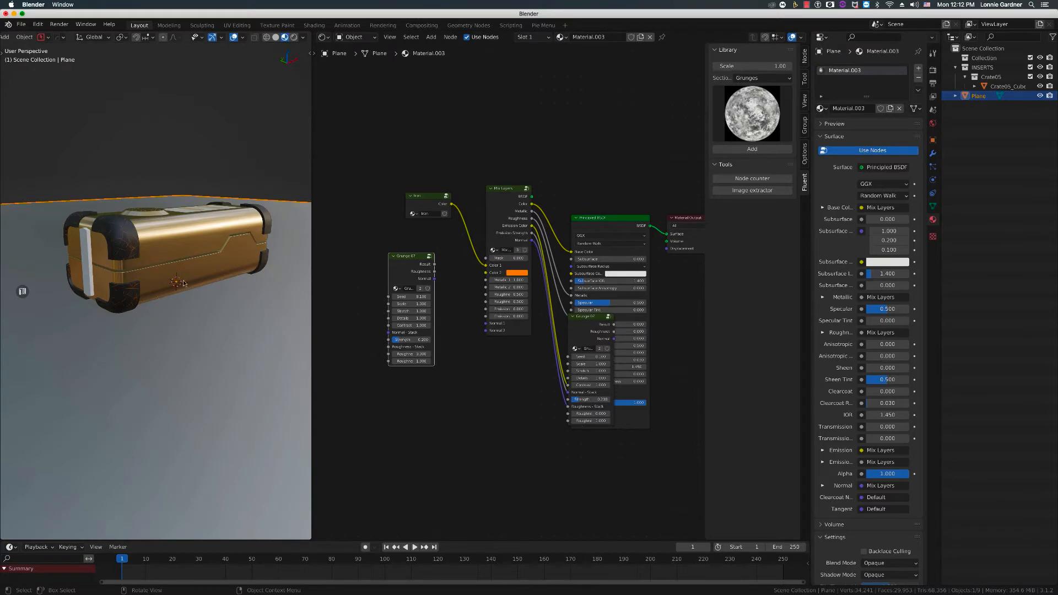
pyautogui.moveTo(189, 280)
pyautogui.mouseDown(button='middle')
pyautogui.moveTo(163, 276)
pyautogui.moveTo(207, 284)
pyautogui.moveTo(204, 315)
pyautogui.moveTo(216, 130)
pyautogui.moveTo(182, 322)
pyautogui.moveTo(183, 285)
pyautogui.mouseUp(button='middle')
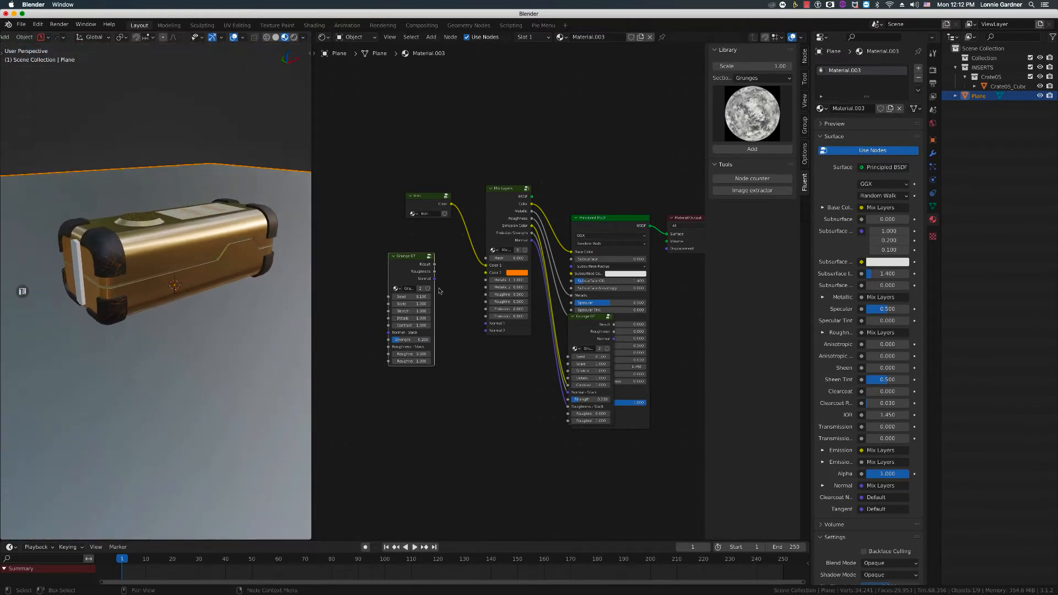
pyautogui.moveTo(435, 272); pyautogui.dragTo(484, 295)
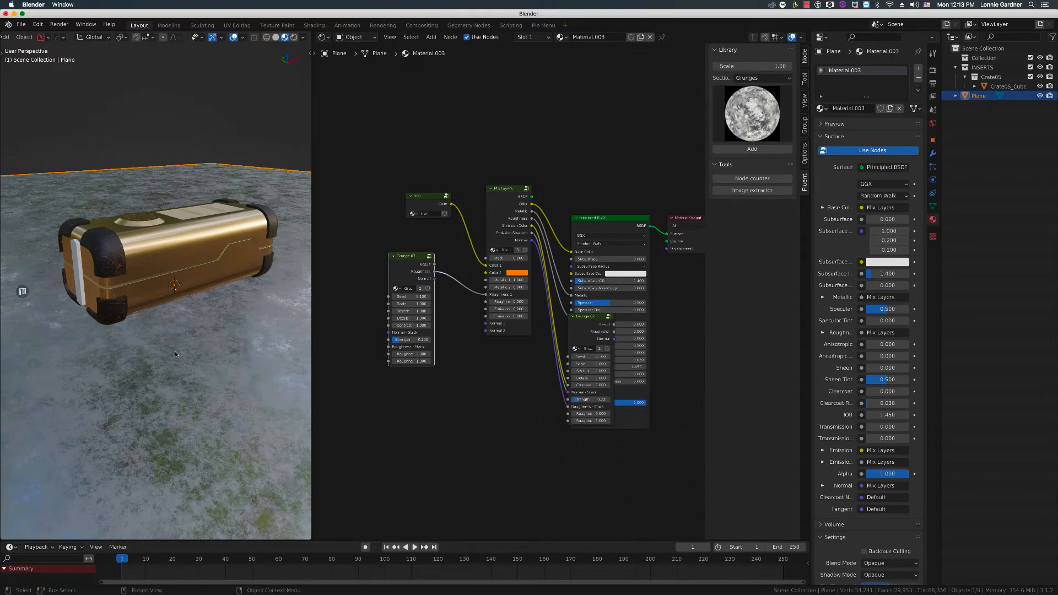
pyautogui.moveTo(176, 346)
pyautogui.mouseDown(button='middle')
pyautogui.moveTo(179, 328)
pyautogui.moveTo(182, 347)
pyautogui.moveTo(196, 344)
pyautogui.mouseUp(button='middle')
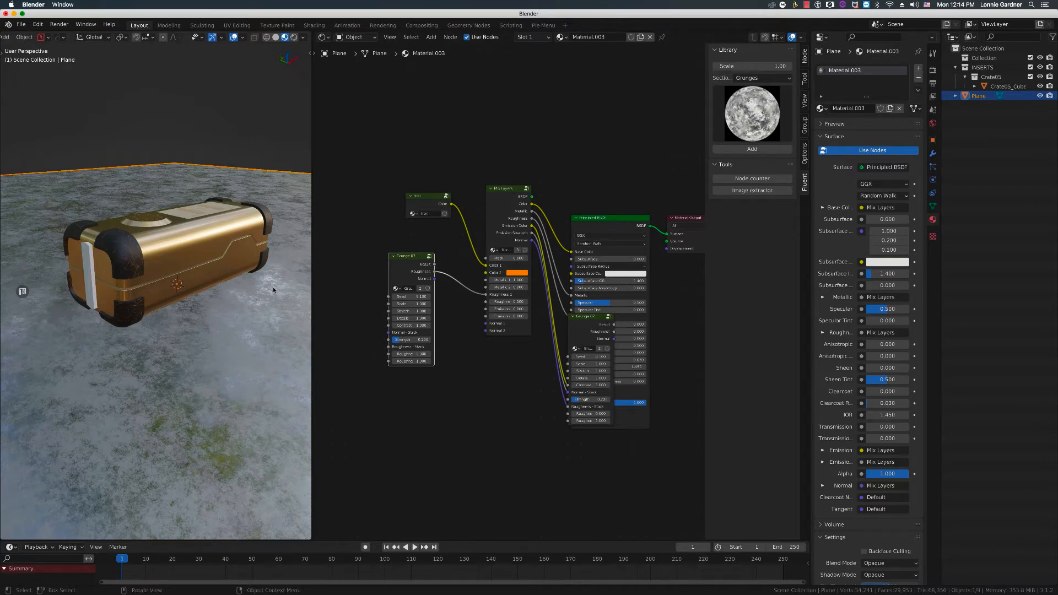
pyautogui.moveTo(270, 287)
pyautogui.mouseDown(button='middle')
pyautogui.moveTo(261, 288)
pyautogui.moveTo(274, 308)
pyautogui.mouseUp(button='middle')
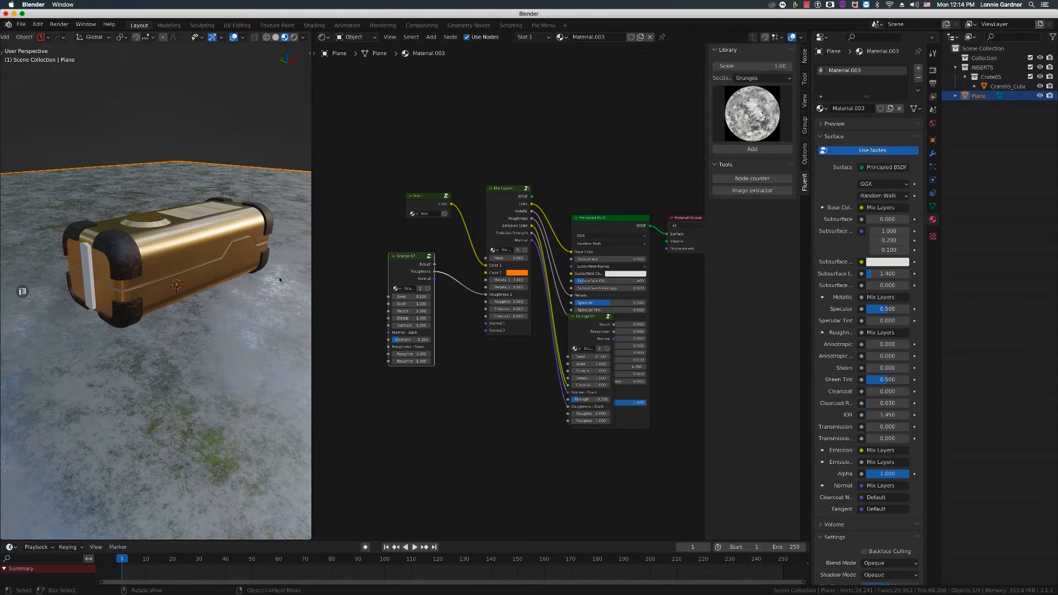
pyautogui.moveTo(278, 279); pyautogui.dragTo(271, 279, button='middle')
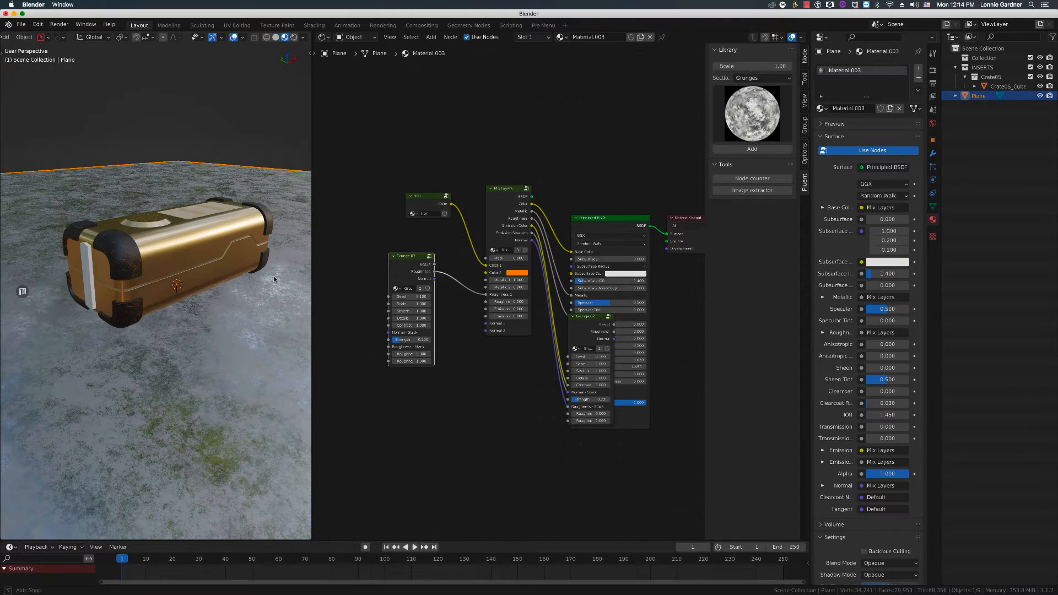
# Examine the crate and the surrounding floor's reflections from close up and from farther away in the 3D view
pyautogui.moveTo(274, 279); pyautogui.dragTo(276, 279, button='middle')
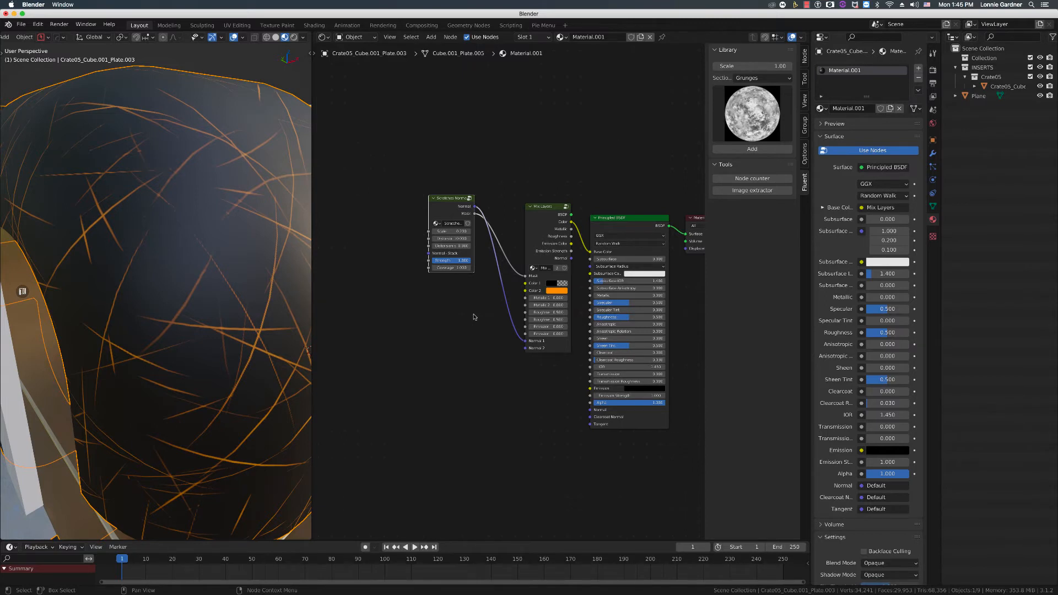
pyautogui.press('super+Tab')
pyautogui.scroll(-5, 204, 253)
pyautogui.scroll(-3, 204, 253)
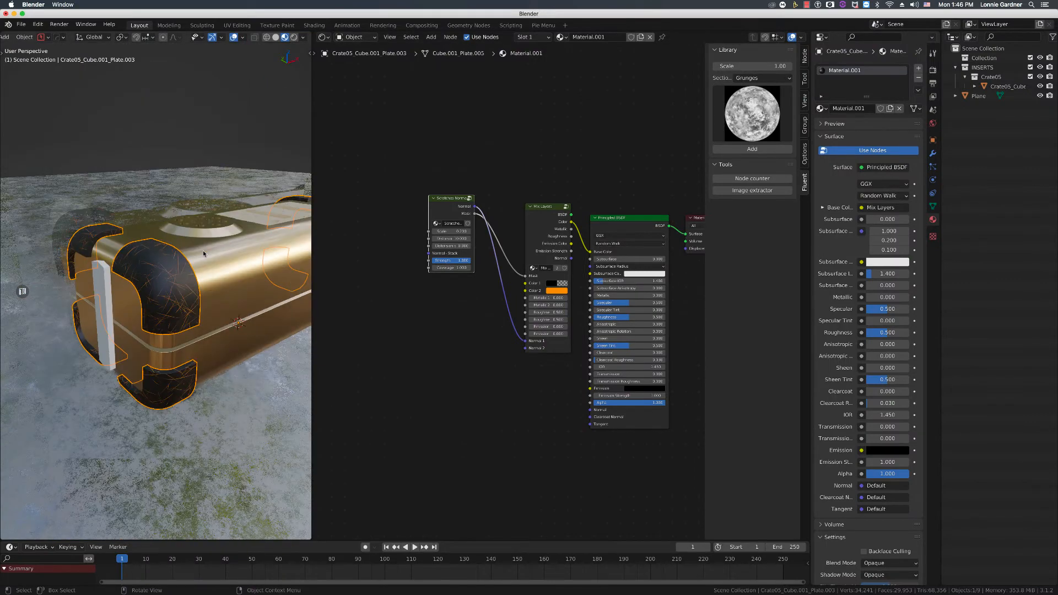
pyautogui.scroll(-4, 204, 253)
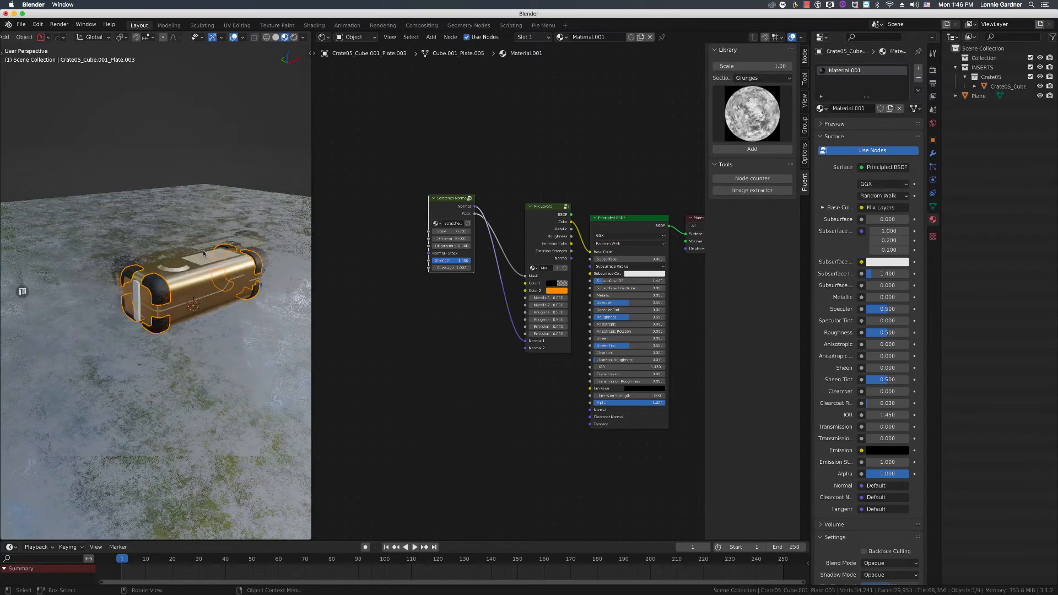
pyautogui.scroll(-2, 203, 253)
pyautogui.scroll(2, 203, 253)
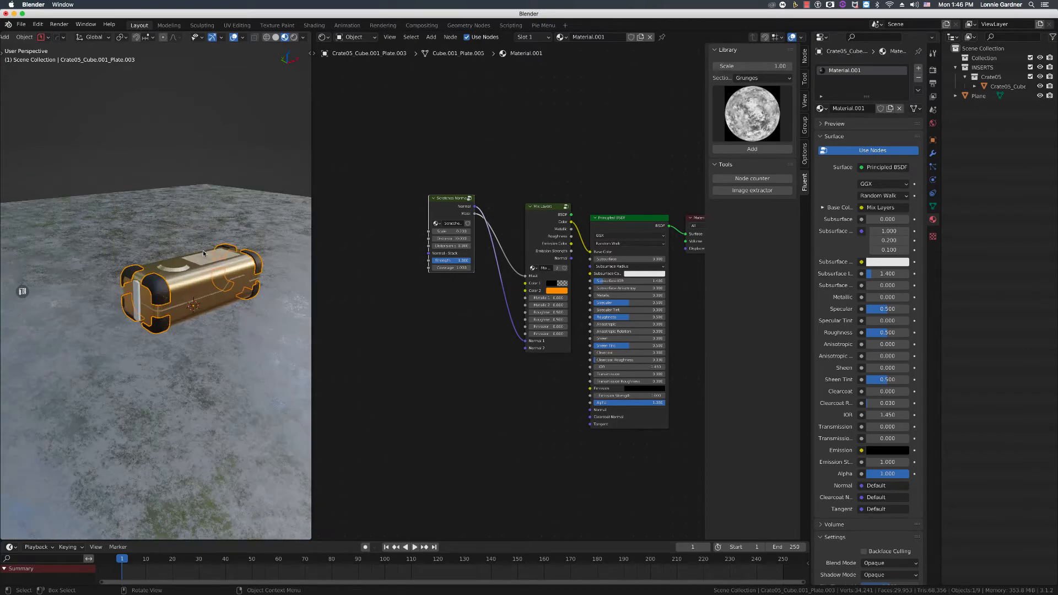
pyautogui.scroll(2, 203, 252)
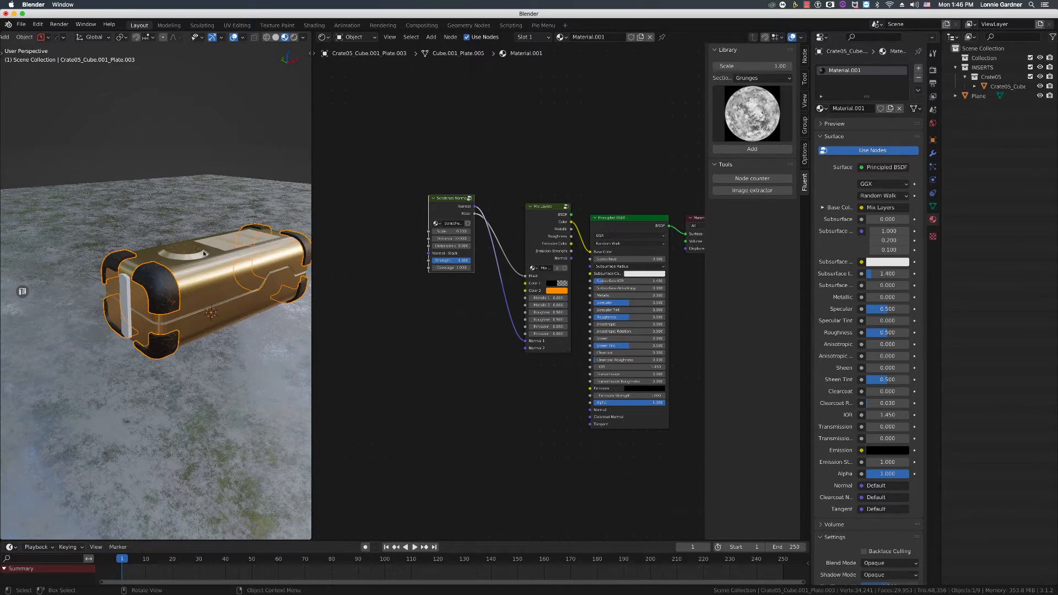
pyautogui.scroll(2, 203, 250)
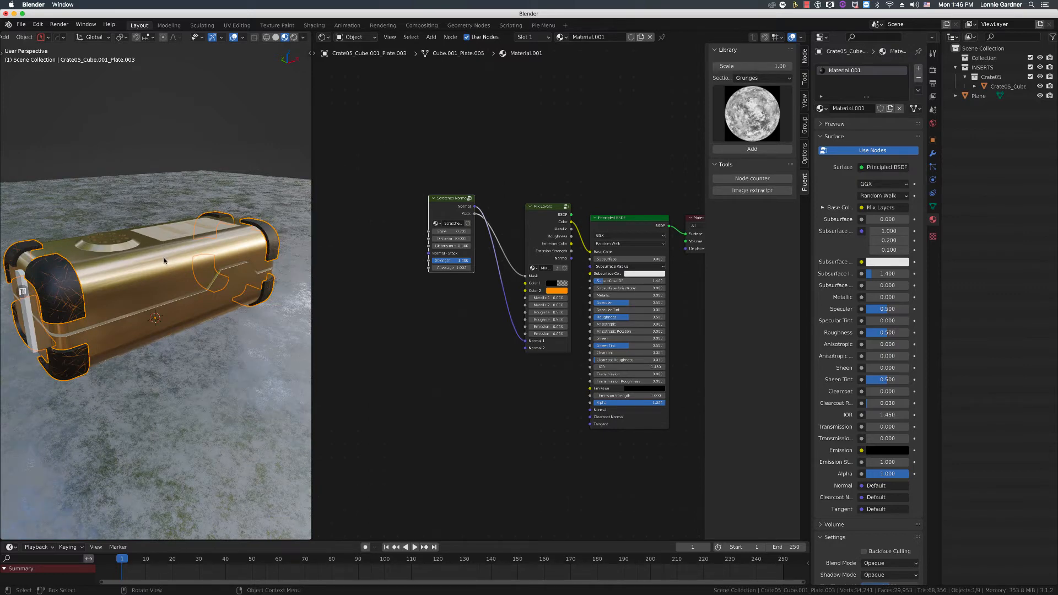
# Select the crate body and then the floor plane to examine each one's material node tree
pyautogui.click(172, 262)
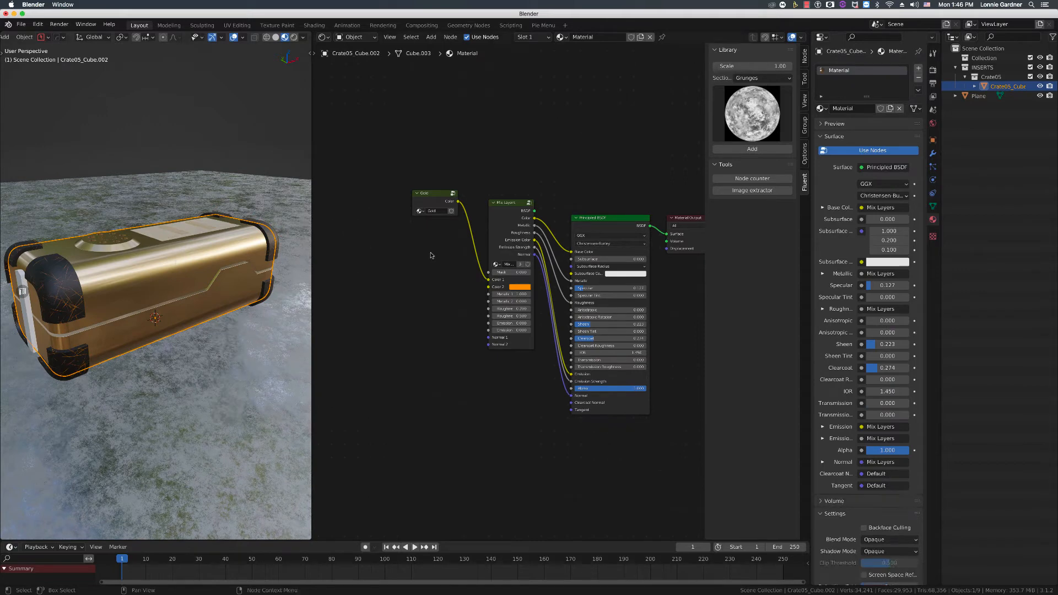
pyautogui.moveTo(404, 242); pyautogui.dragTo(391, 238, button='middle')
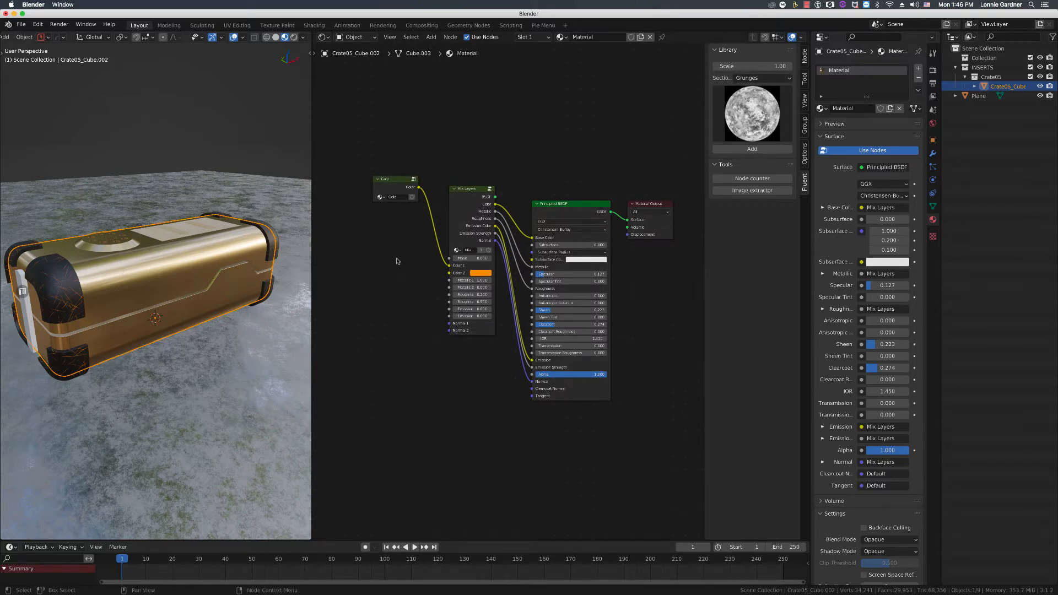
pyautogui.moveTo(399, 258); pyautogui.dragTo(422, 266, button='middle')
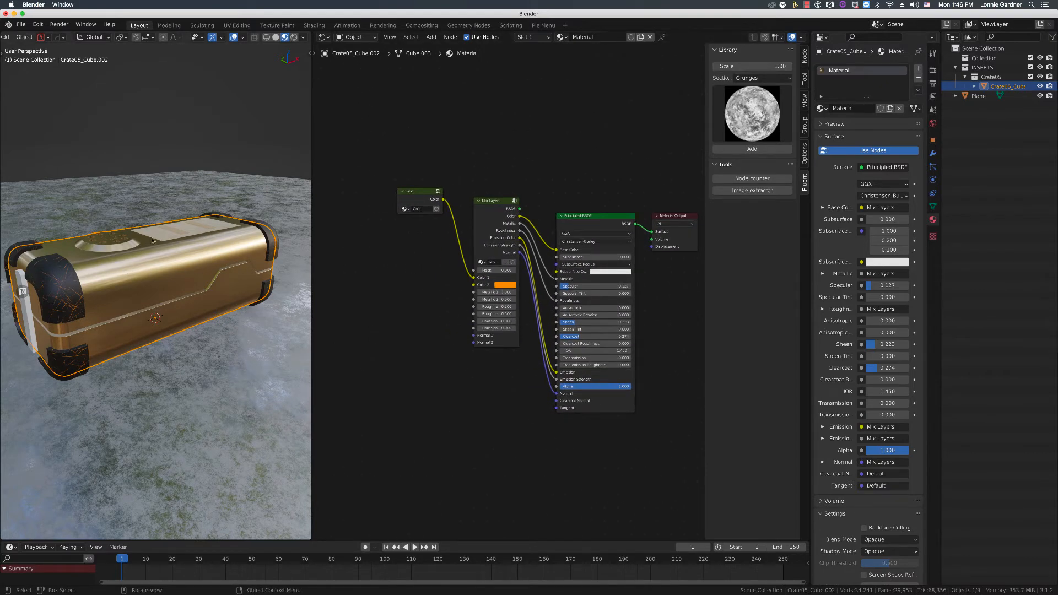
pyautogui.click(172, 193)
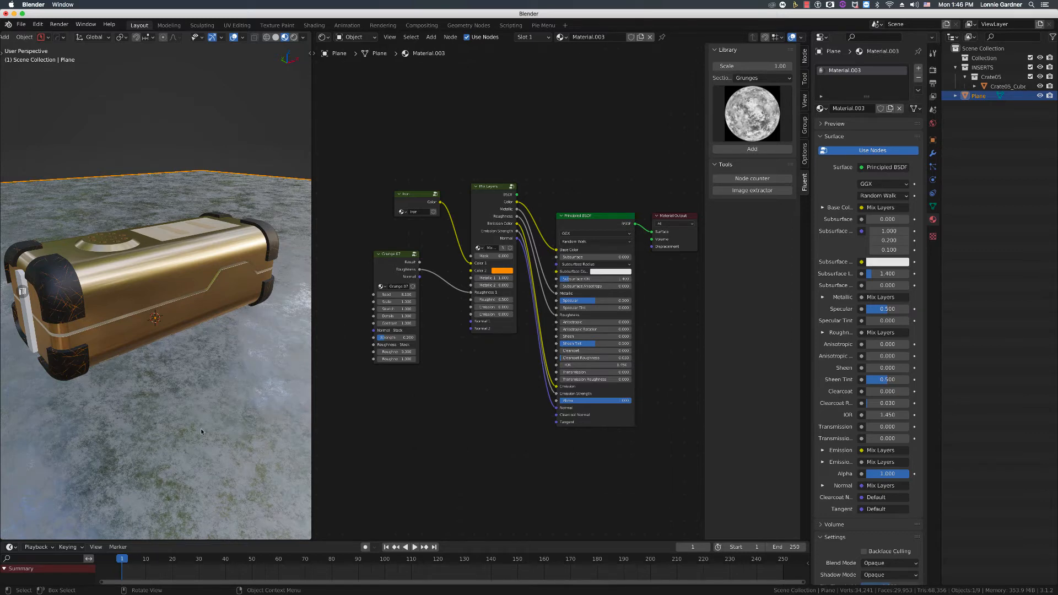
pyautogui.moveTo(202, 405); pyautogui.dragTo(205, 366, button='middle')
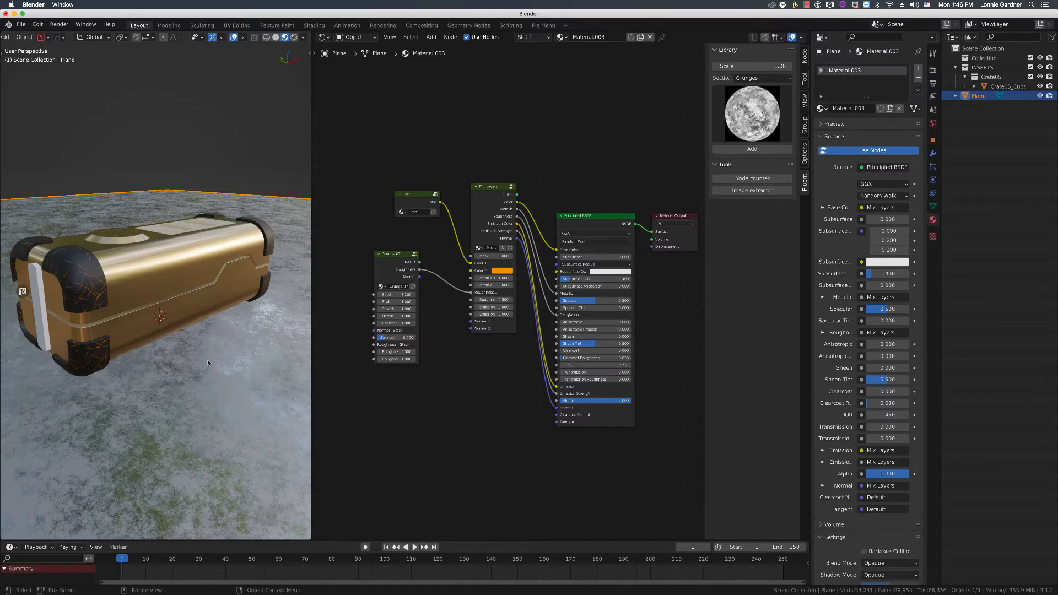
# Check the lighting settings of the viewport shading and restore the floor plane's selection
pyautogui.click(303, 37)
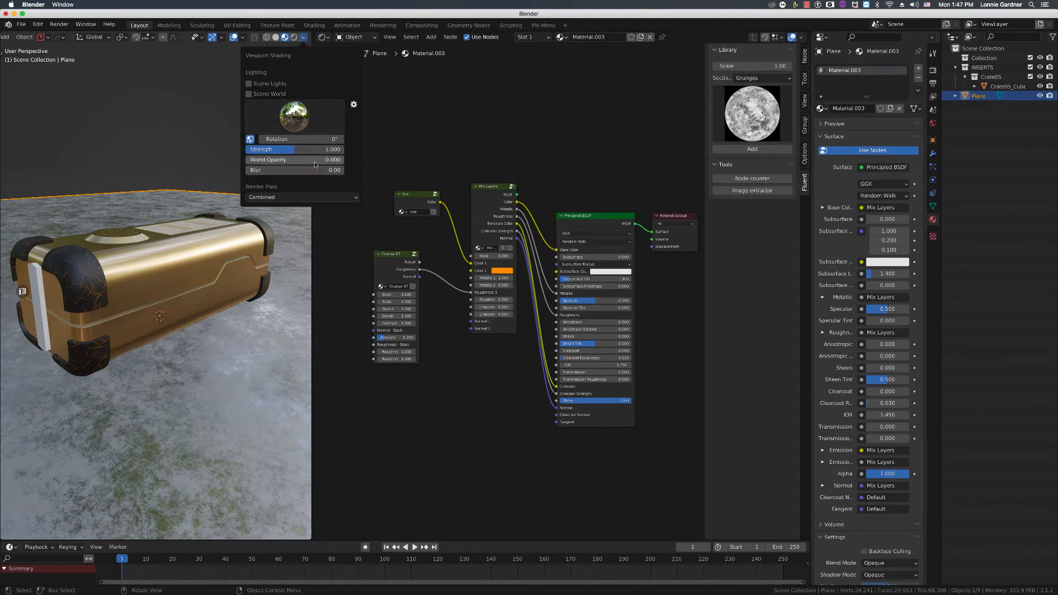
pyautogui.click(190, 88)
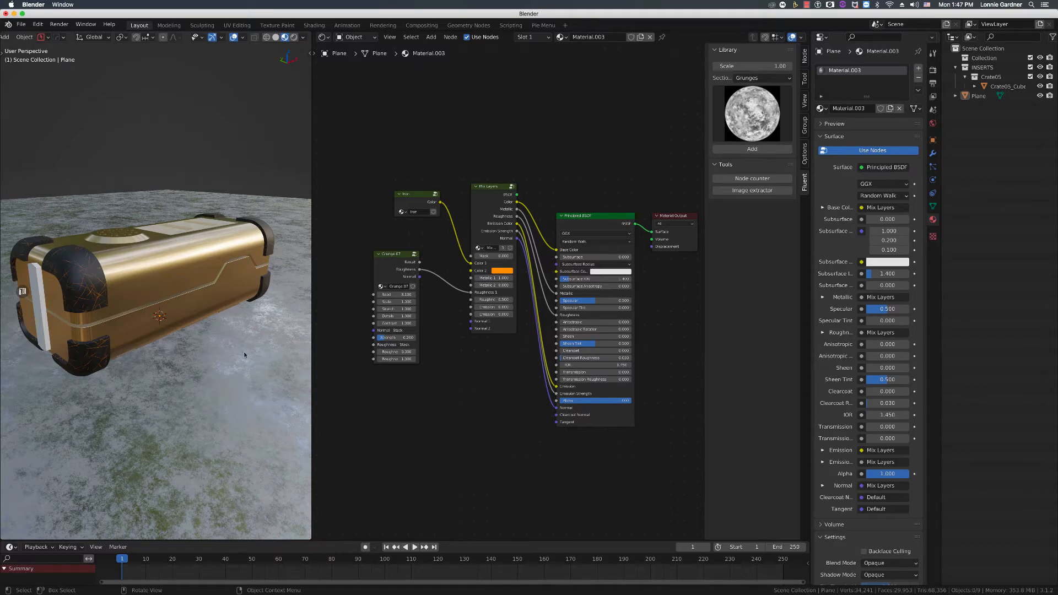
pyautogui.hotkey('ctrl', 'z')
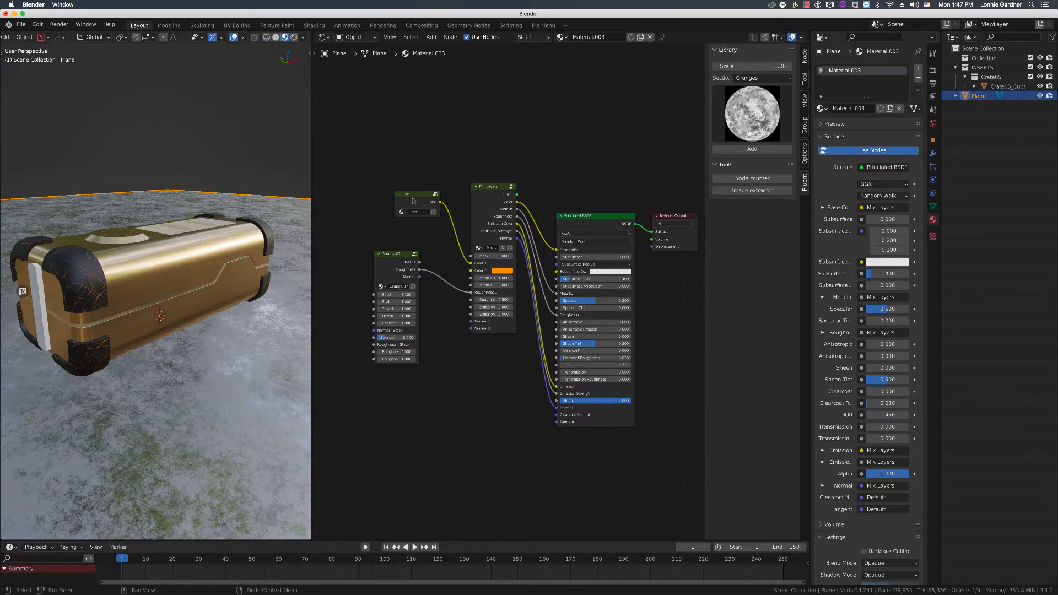
pyautogui.click(395, 255)
pyautogui.click(401, 225)
# Switch to the Windows workstation and inspect its CPU and GPU 0 performance in Task Manager, then close it
pyautogui.press('super+Tab')
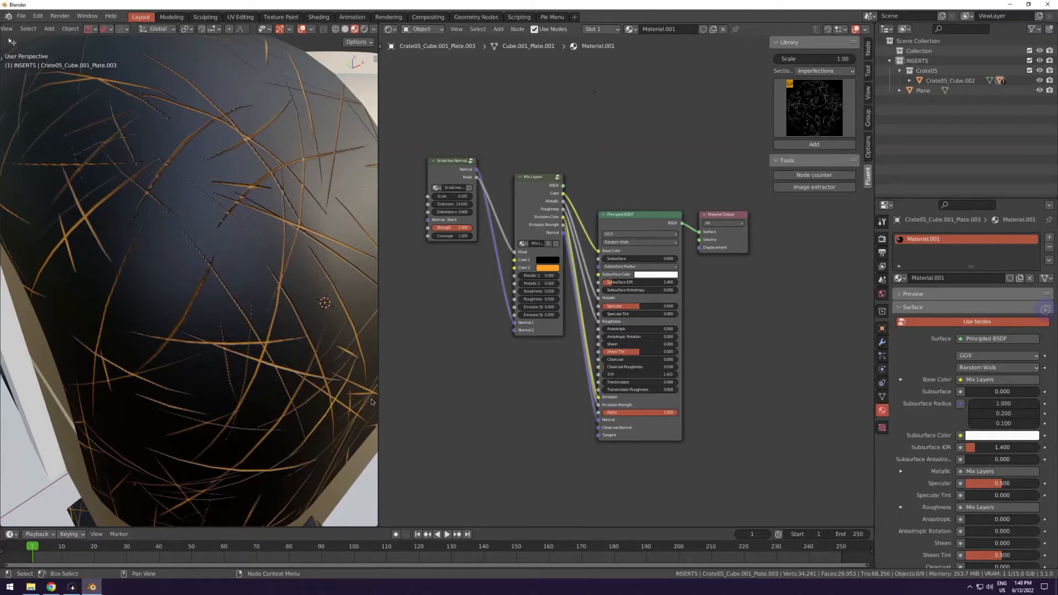
pyautogui.click(11, 587)
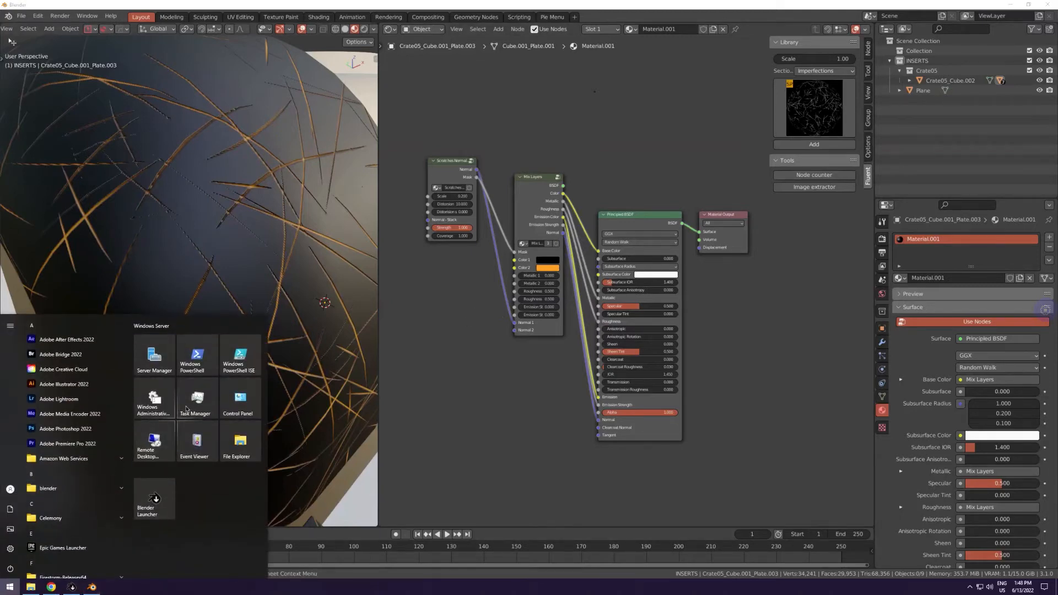
pyautogui.click(195, 400)
pyautogui.click(197, 105)
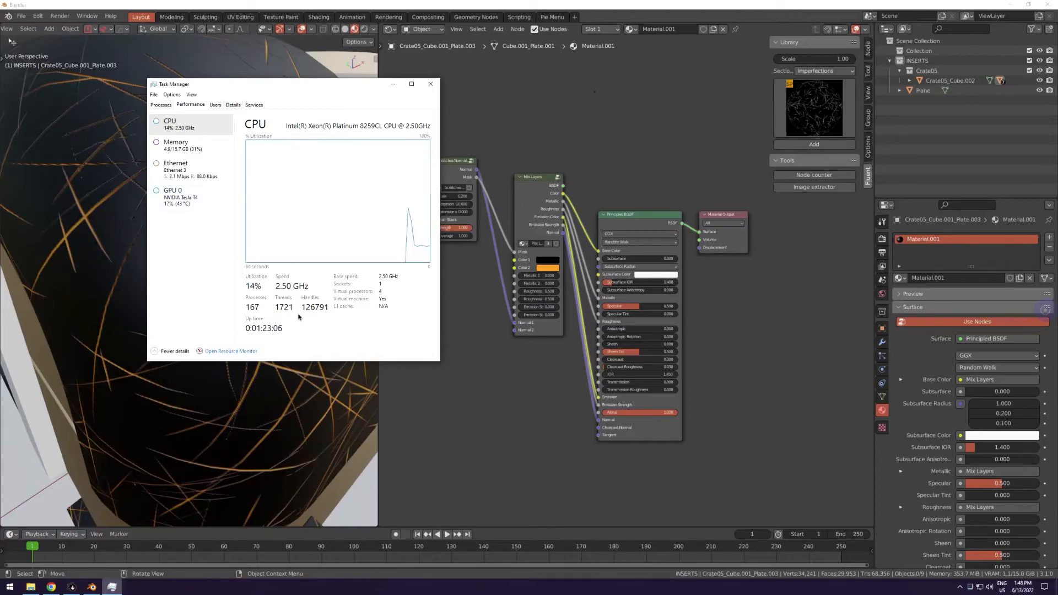
pyautogui.click(163, 199)
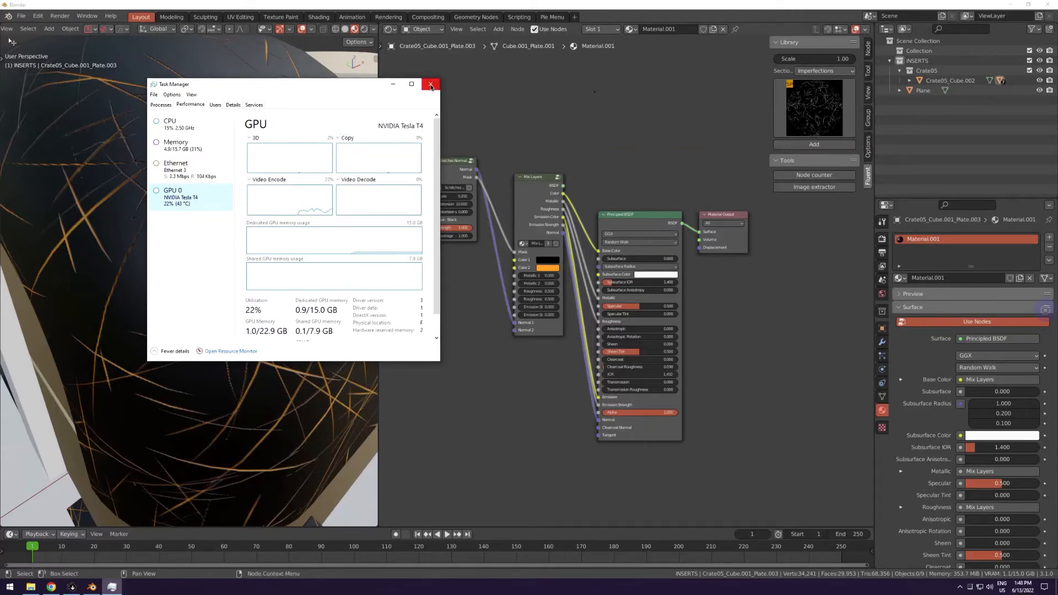
pyautogui.click(430, 84)
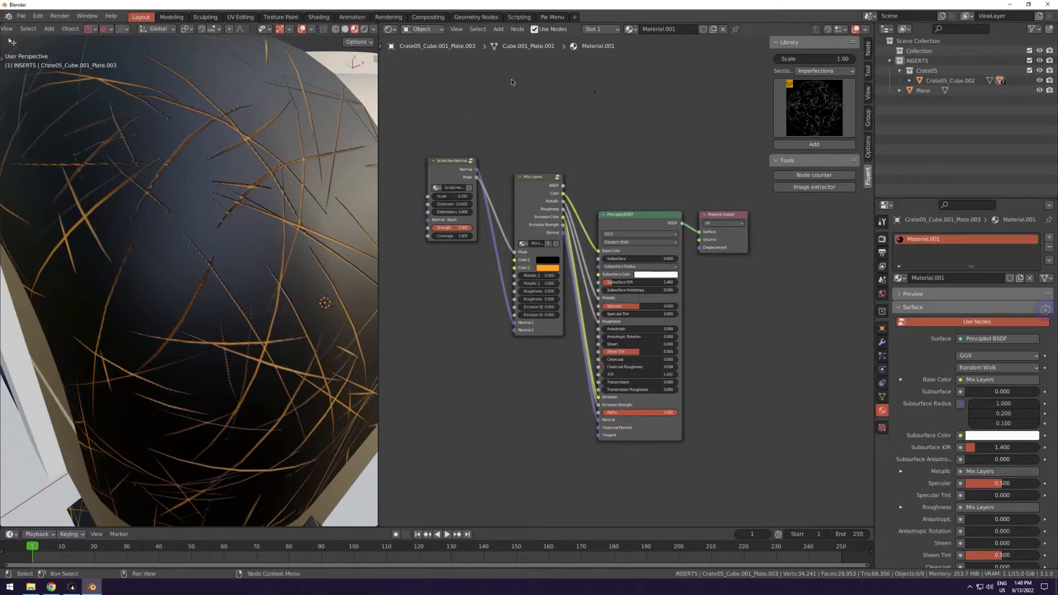
# Compare the CUDA and OptiX Cycles render devices in the System preferences, and leave CUDA chosen
pyautogui.click(551, 18)
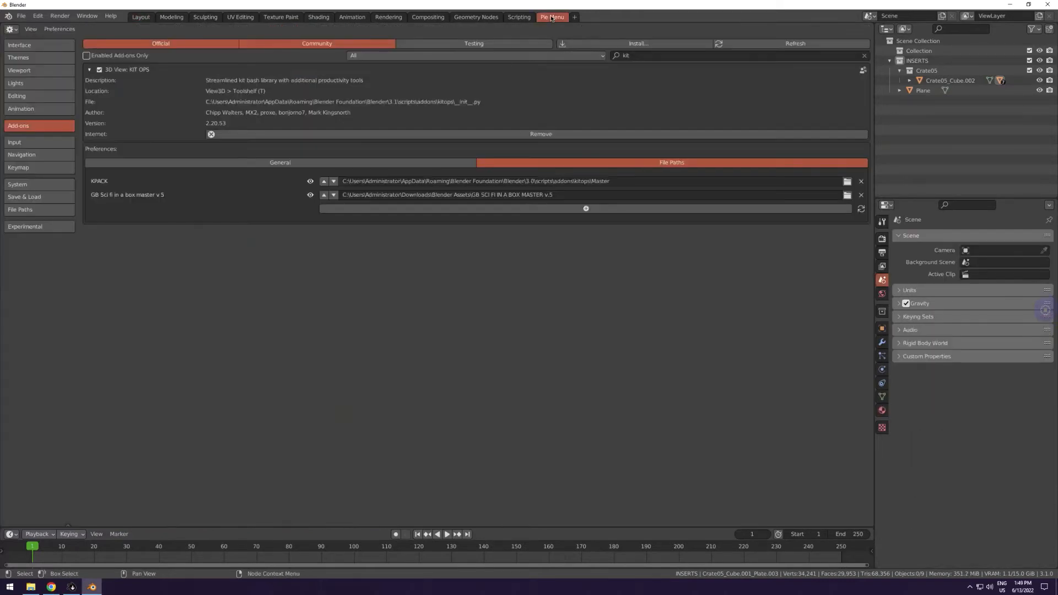
pyautogui.click(24, 46)
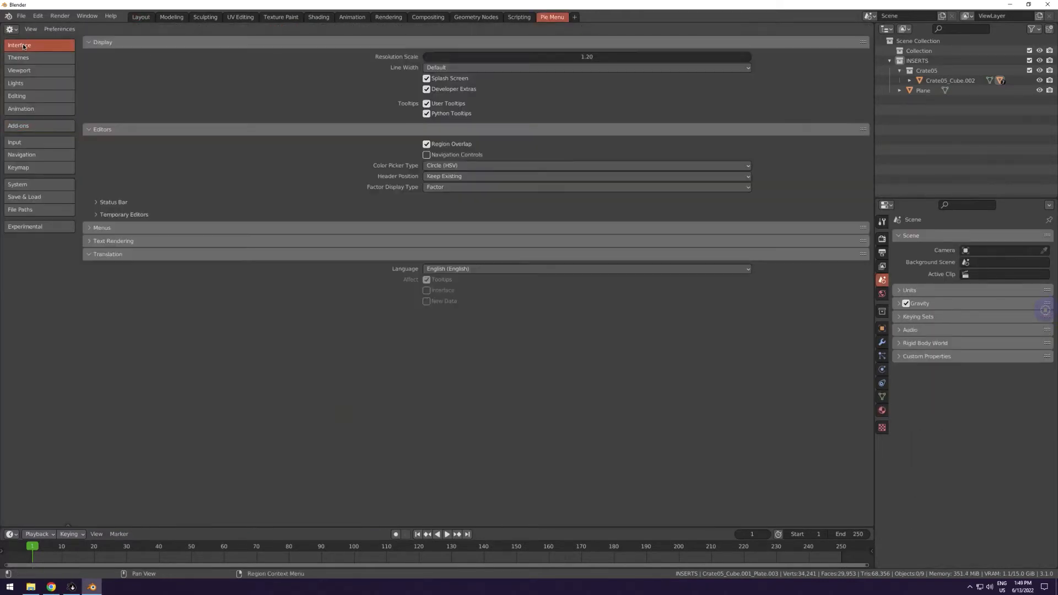
pyautogui.click(29, 187)
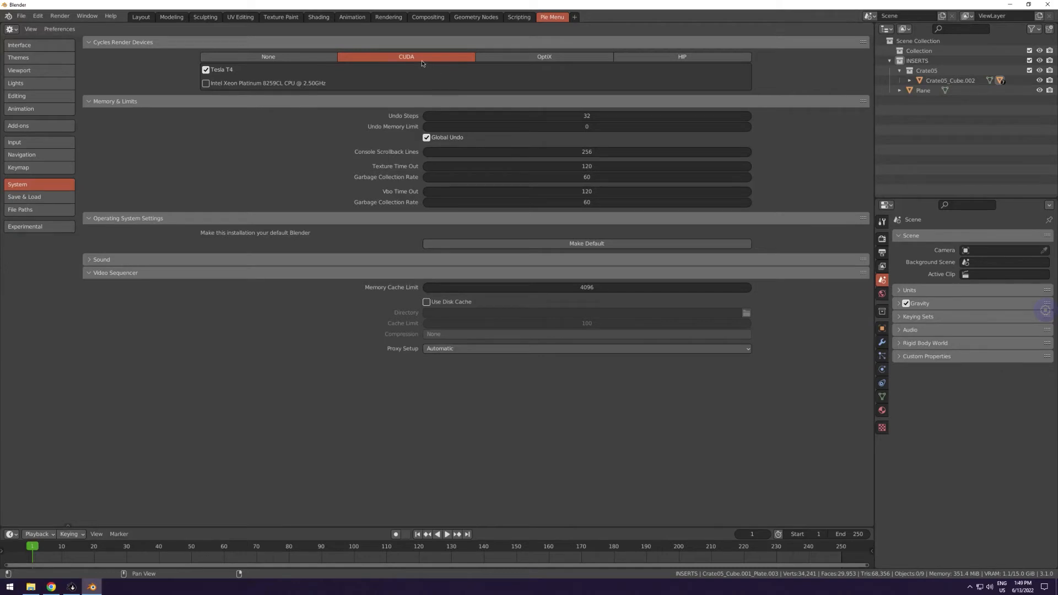
pyautogui.click(500, 57)
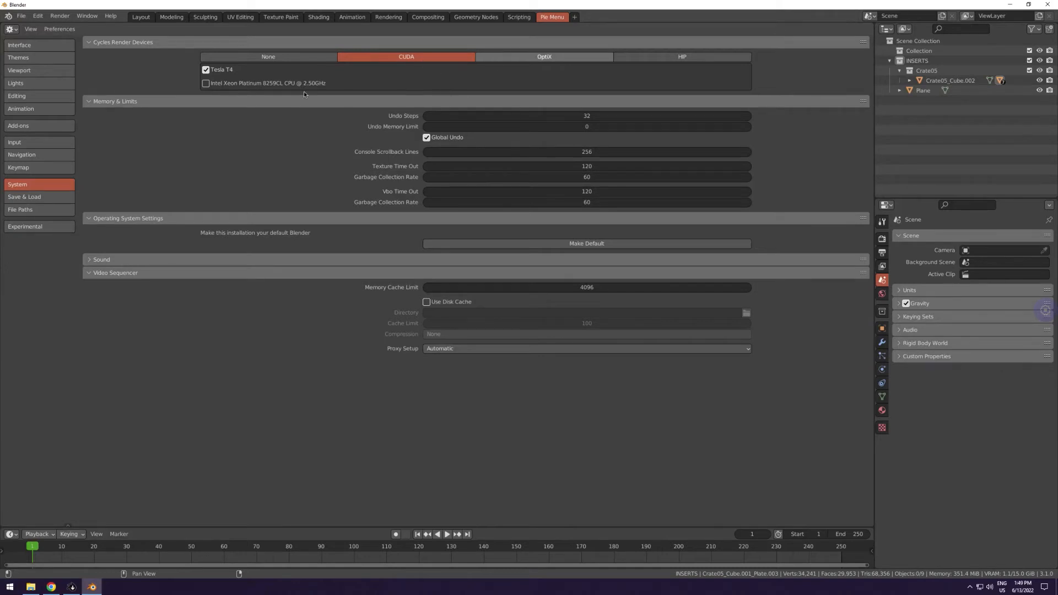
pyautogui.click(405, 58)
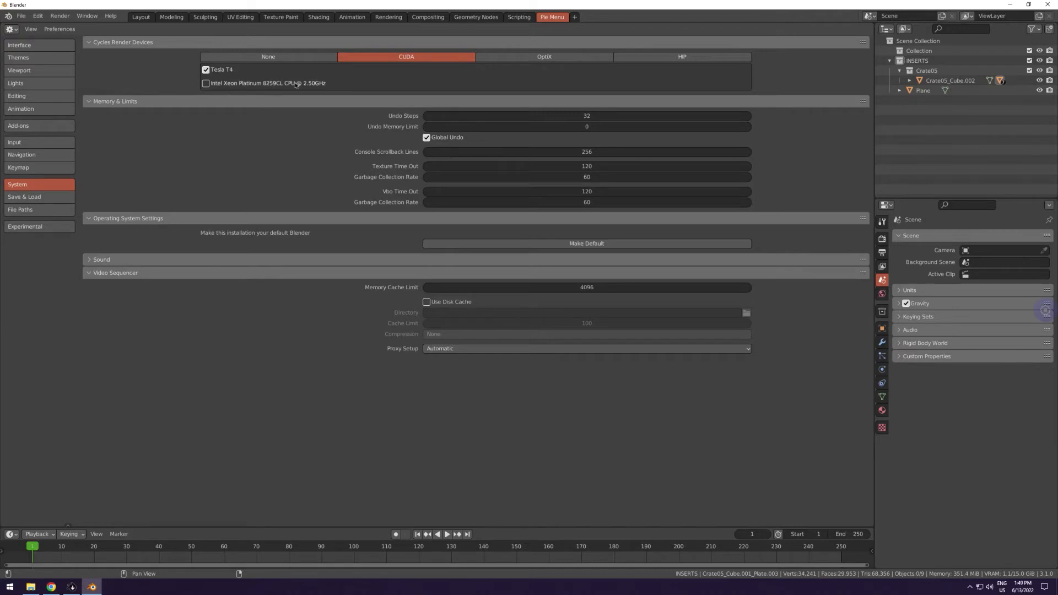
pyautogui.click(522, 59)
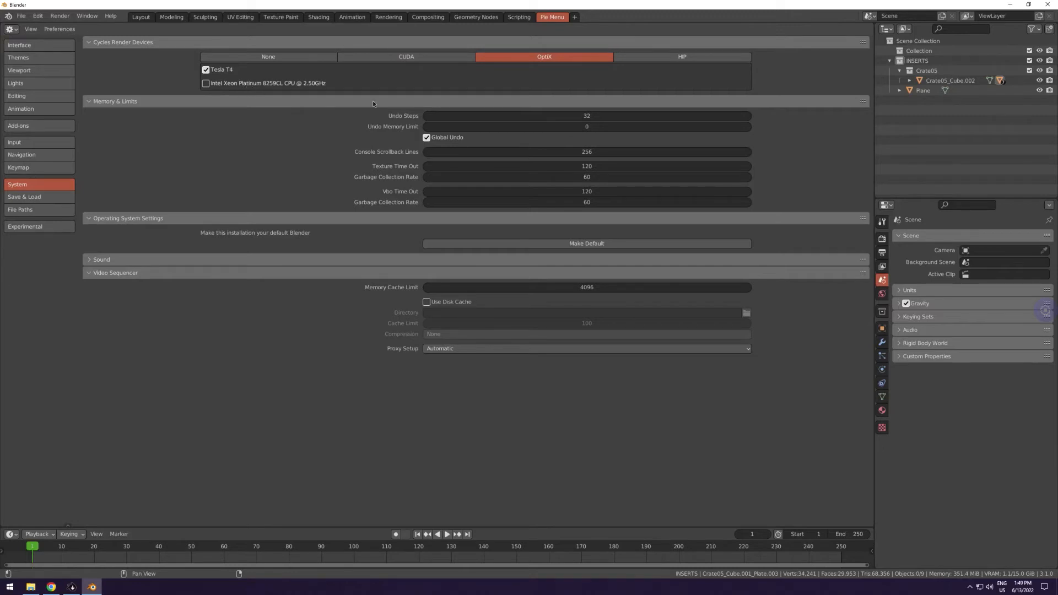
pyautogui.click(385, 57)
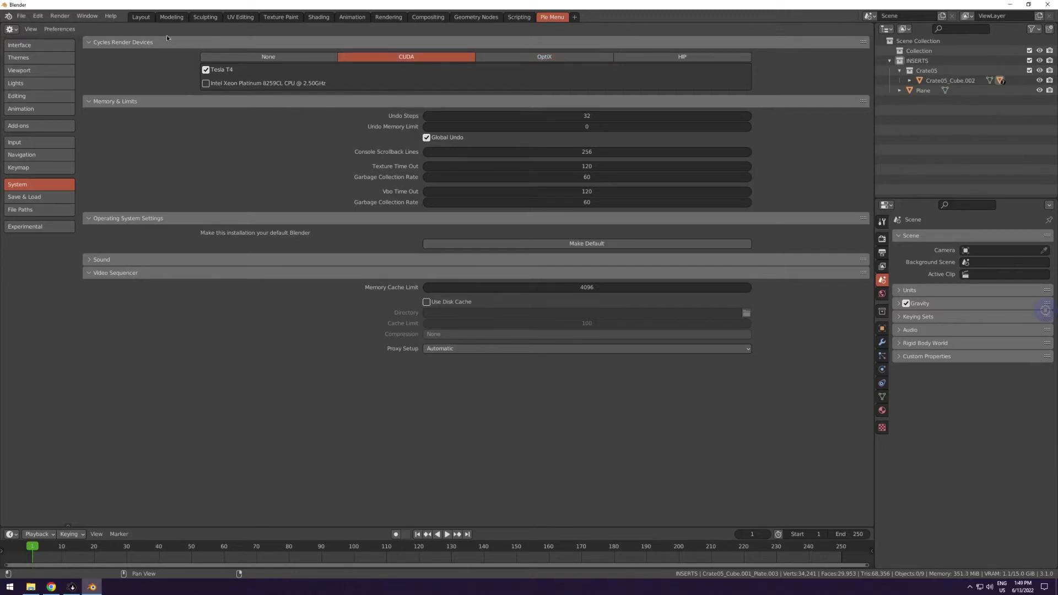
# Return to the Layout workspace and examine the whole crate and the floor's reflections from several angles
pyautogui.click(141, 17)
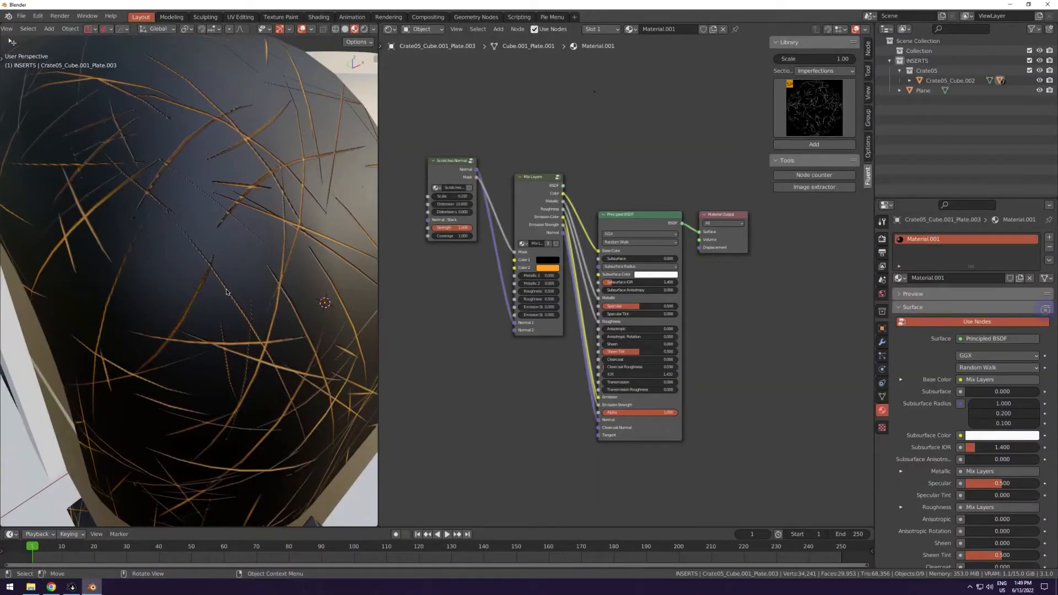
pyautogui.scroll(-6, 229, 297)
pyautogui.scroll(-3, 226, 292)
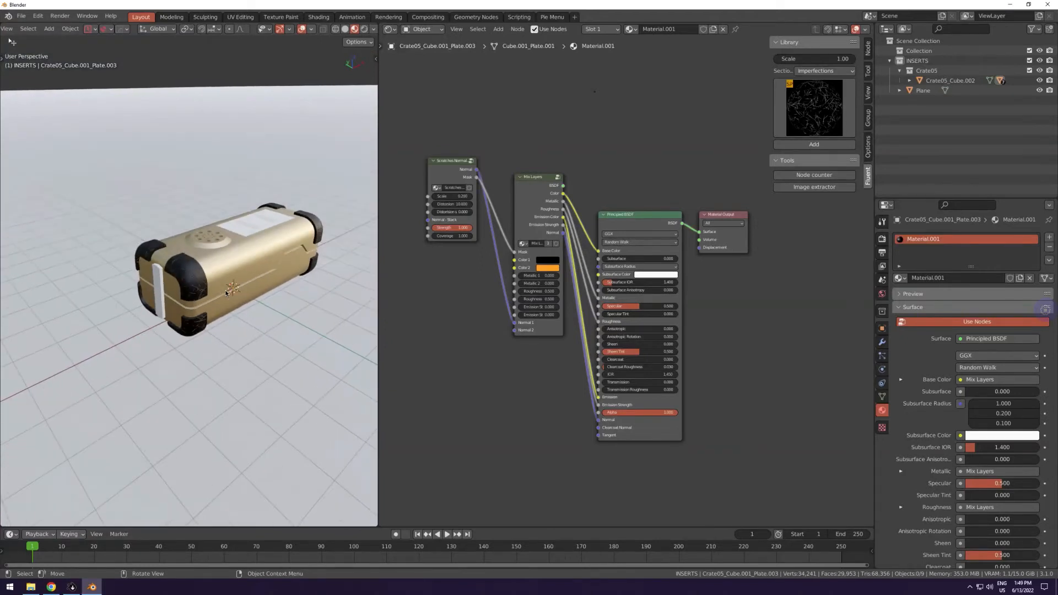
pyautogui.moveTo(226, 292)
pyautogui.mouseDown(button='middle')
pyautogui.moveTo(193, 270)
pyautogui.moveTo(227, 329)
pyautogui.moveTo(230, 304)
pyautogui.mouseUp(button='middle')
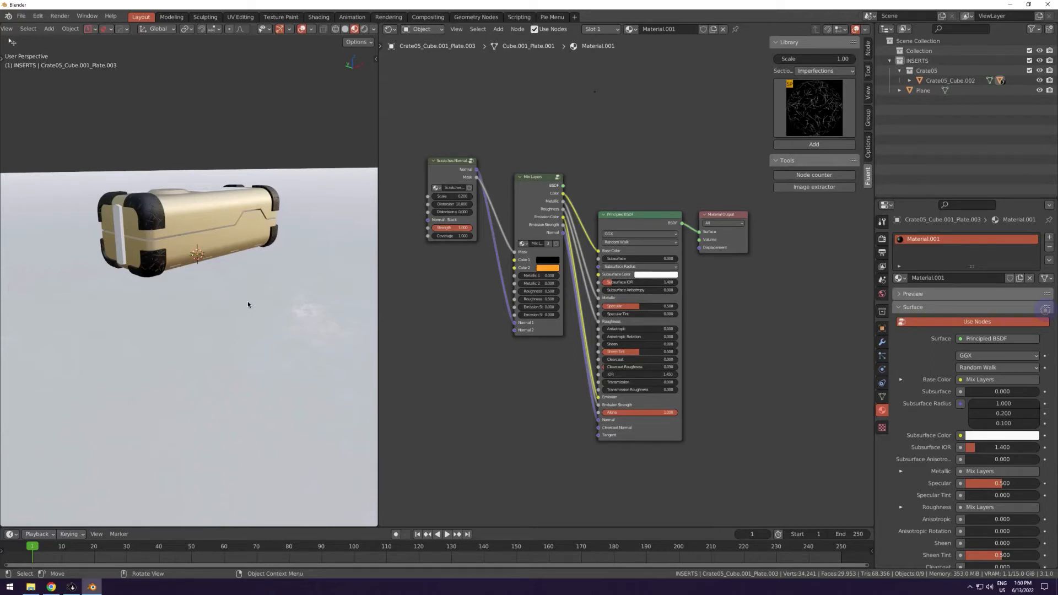
pyautogui.moveTo(248, 302); pyautogui.dragTo(247, 303, button='middle')
pyautogui.click(372, 30)
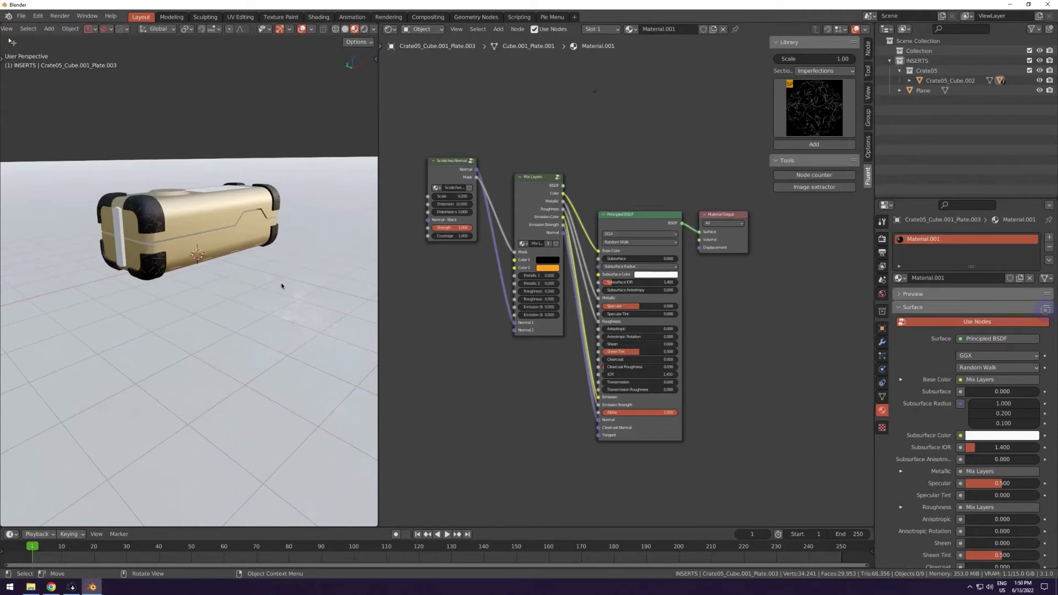
pyautogui.moveTo(281, 285); pyautogui.dragTo(281, 287, button='middle')
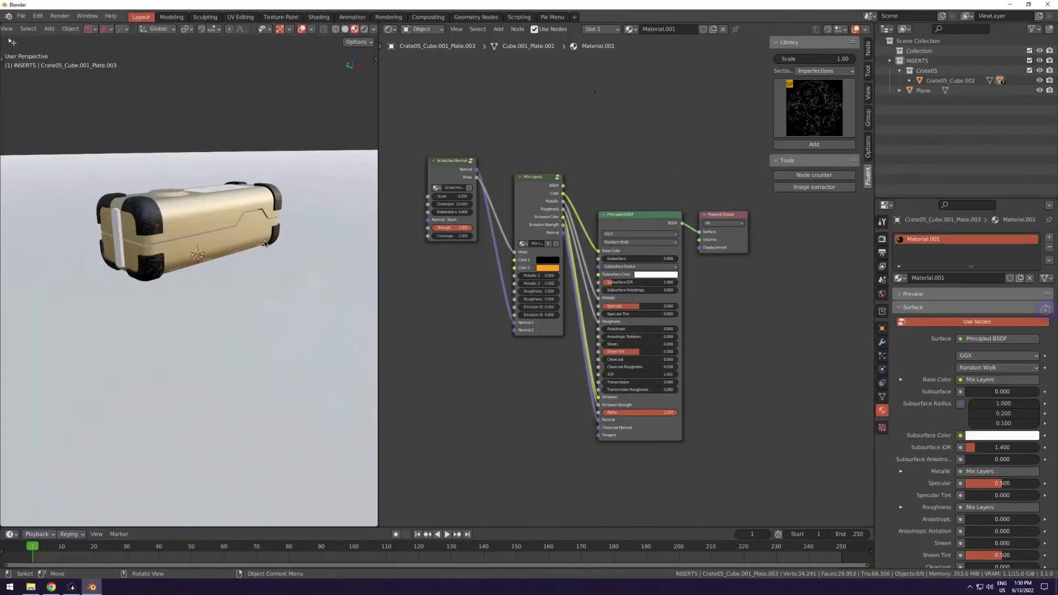
pyautogui.moveTo(210, 213)
pyautogui.mouseDown(button='middle')
pyautogui.moveTo(218, 223)
pyautogui.moveTo(203, 217)
pyautogui.mouseUp(button='middle')
# Select the crate body and then the floor plane to show their node trees, and hide the shader editor's sidebar
pyautogui.click(200, 213)
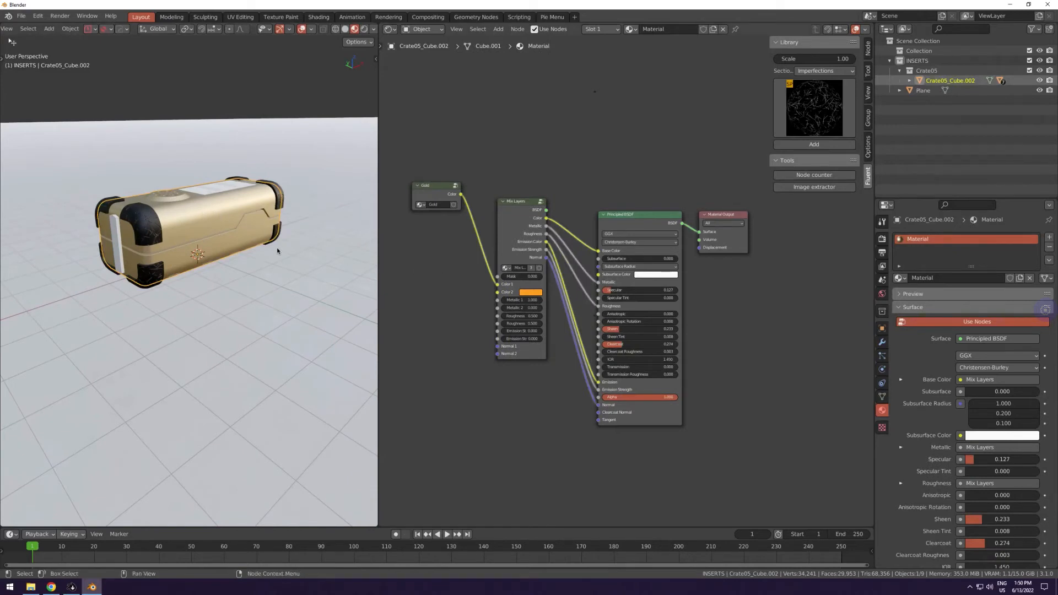
pyautogui.click(296, 309)
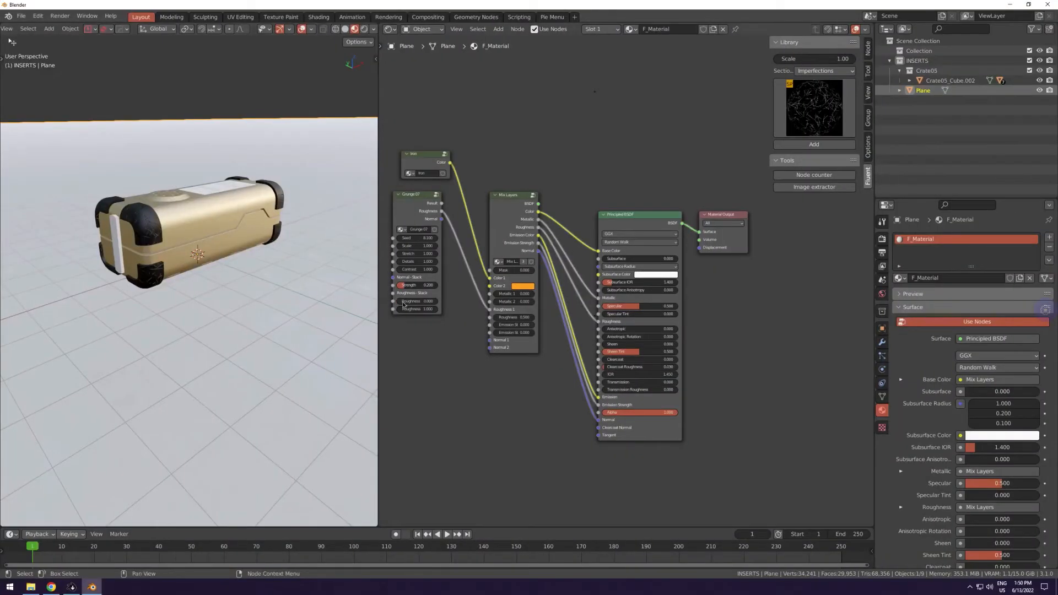
pyautogui.moveTo(469, 333); pyautogui.dragTo(498, 335, button='middle')
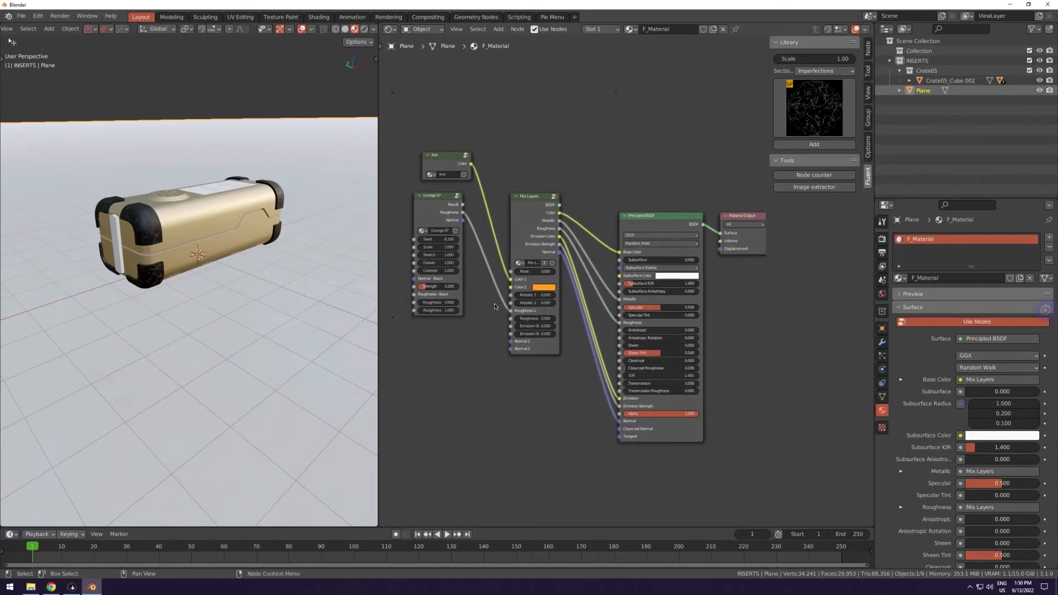
pyautogui.press('n')
pyautogui.click(503, 326)
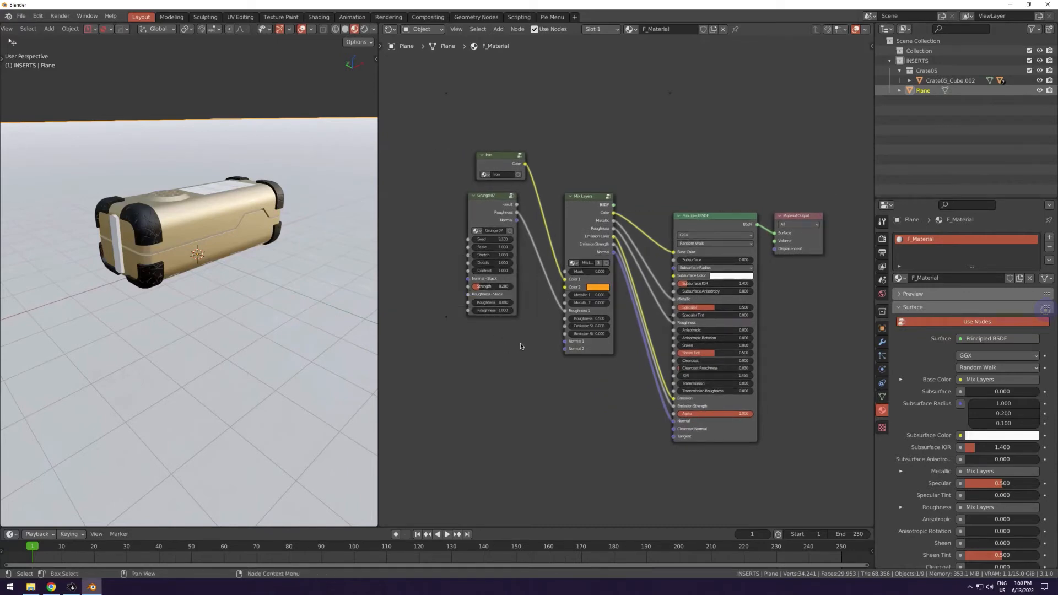
# Compare the floor's Grunge 07 and Mix Layers node setup between the Mac scene and the Windows workstation scene
pyautogui.moveTo(507, 327); pyautogui.dragTo(488, 315, button='middle')
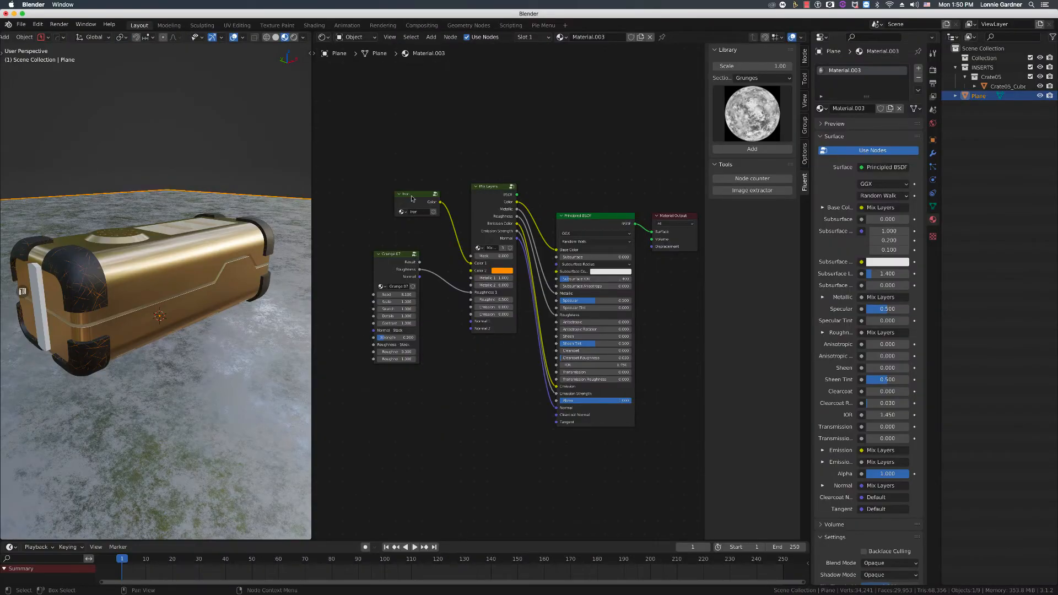
pyautogui.click(402, 270)
pyautogui.click(485, 187)
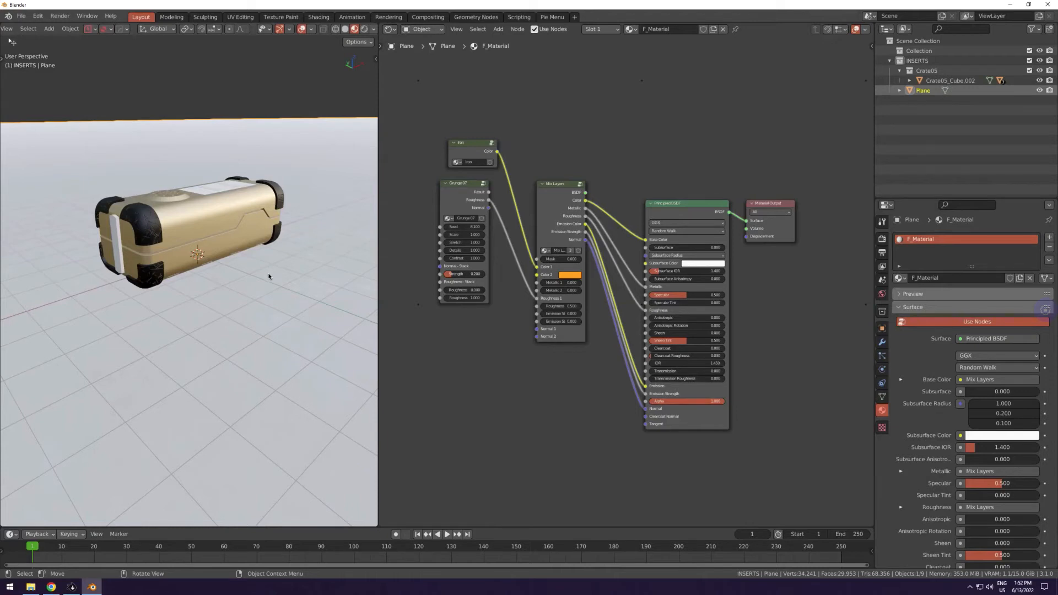
pyautogui.moveTo(254, 272)
pyautogui.mouseDown(button='middle')
pyautogui.moveTo(265, 269)
pyautogui.moveTo(249, 262)
pyautogui.mouseUp(button='middle')
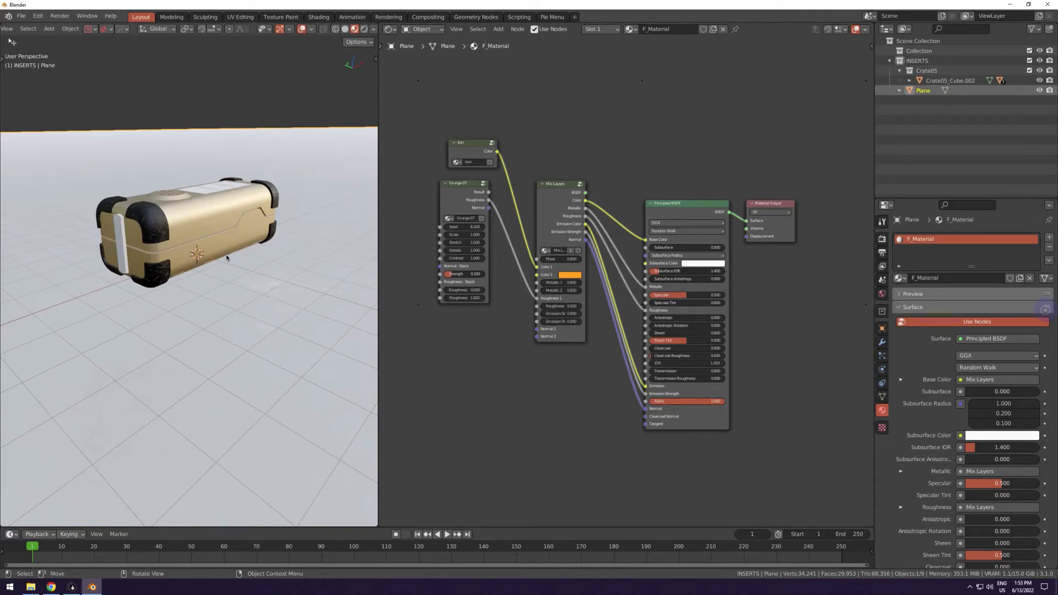
pyautogui.moveTo(227, 255); pyautogui.dragTo(226, 256, button='middle')
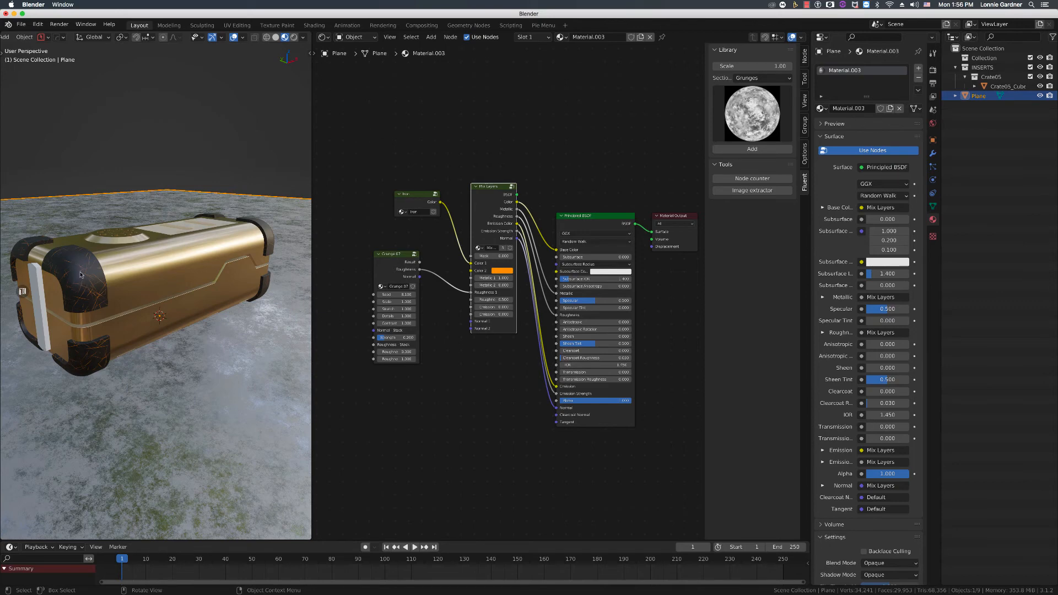
# Examine the scratches on the crate's black corner guards up close in the Mac scene
pyautogui.scroll(2, 79, 274)
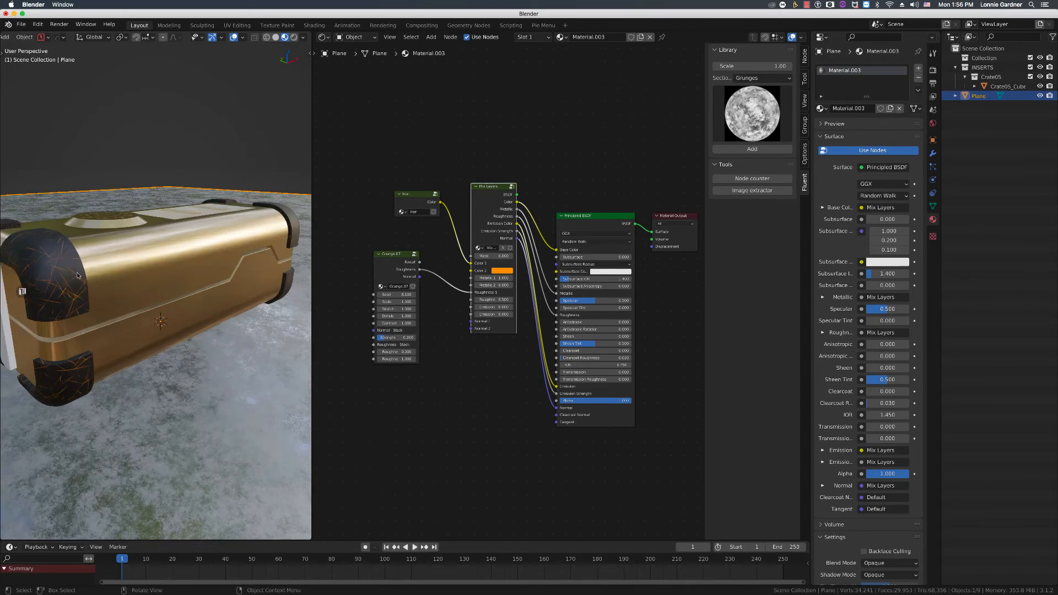
pyautogui.scroll(2, 78, 274)
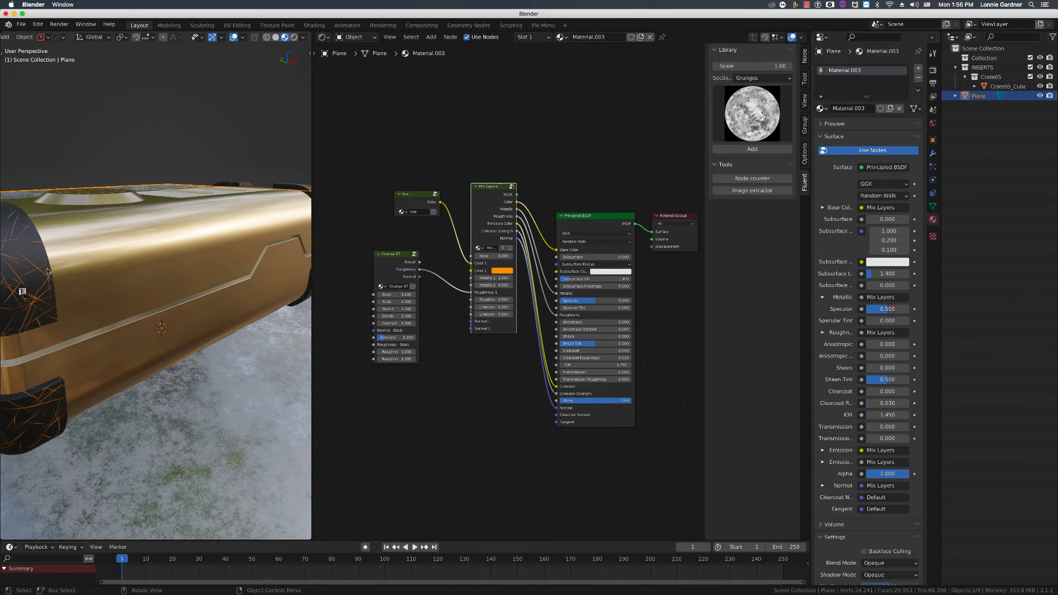
pyautogui.moveTo(68, 275); pyautogui.dragTo(131, 283, button='middle')
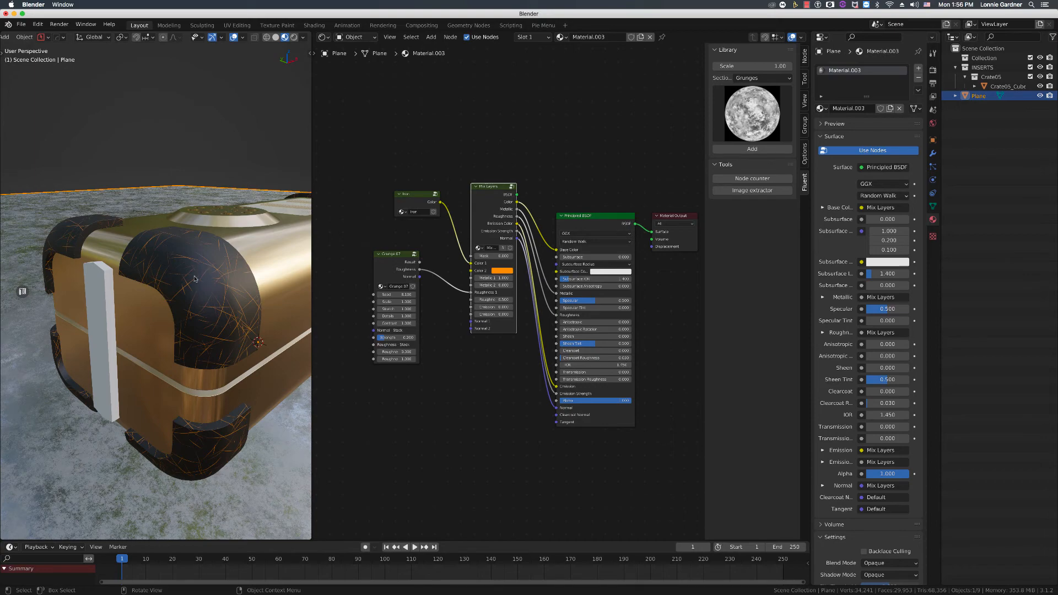
# Switch to the Windows workstation in Vagon and examine the crate's scratched corner guards up close and from farther back
pyautogui.press('super+Tab')
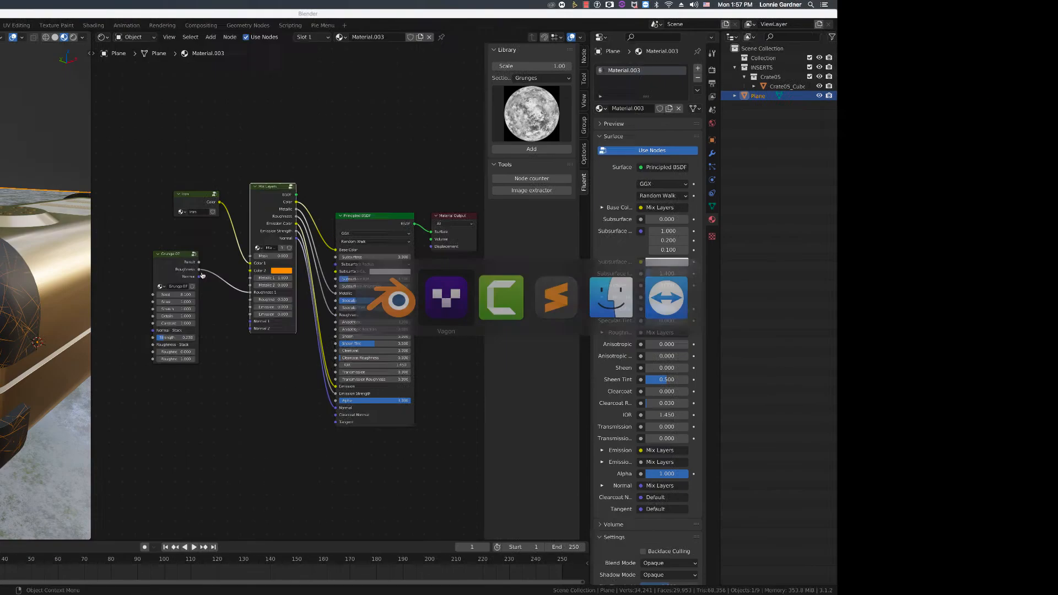
pyautogui.scroll(5, 160, 236)
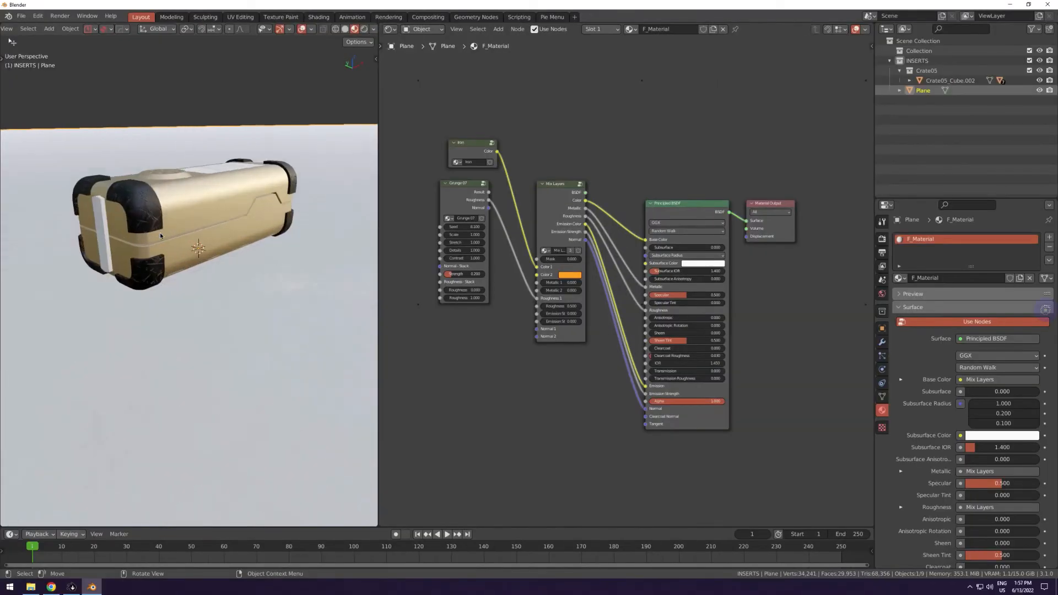
pyautogui.moveTo(154, 218); pyautogui.dragTo(220, 314, button='middle')
pyautogui.scroll(4, 220, 314)
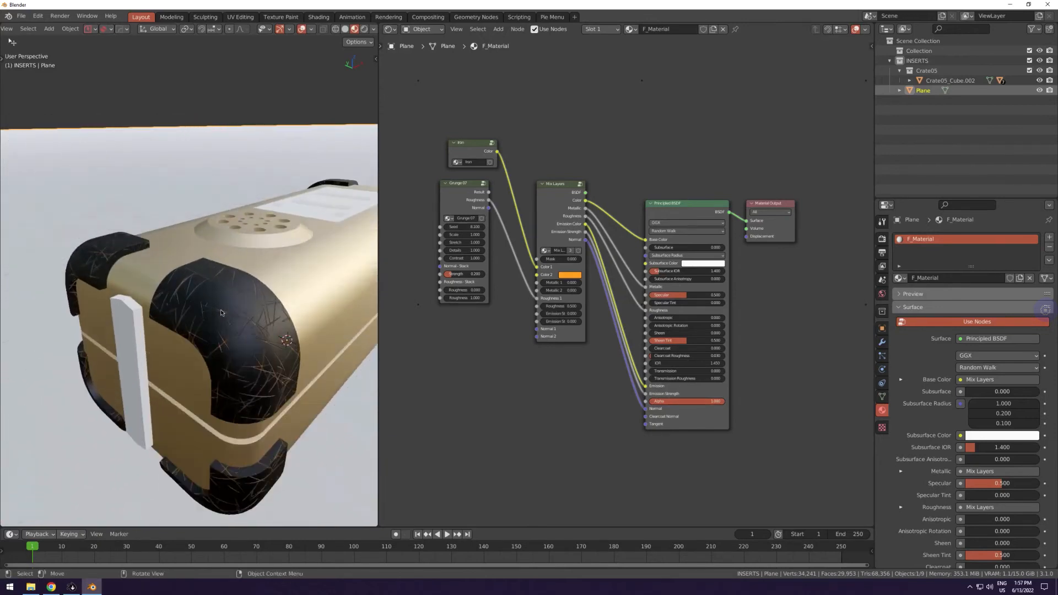
pyautogui.scroll(2, 221, 313)
pyautogui.scroll(-2, 221, 313)
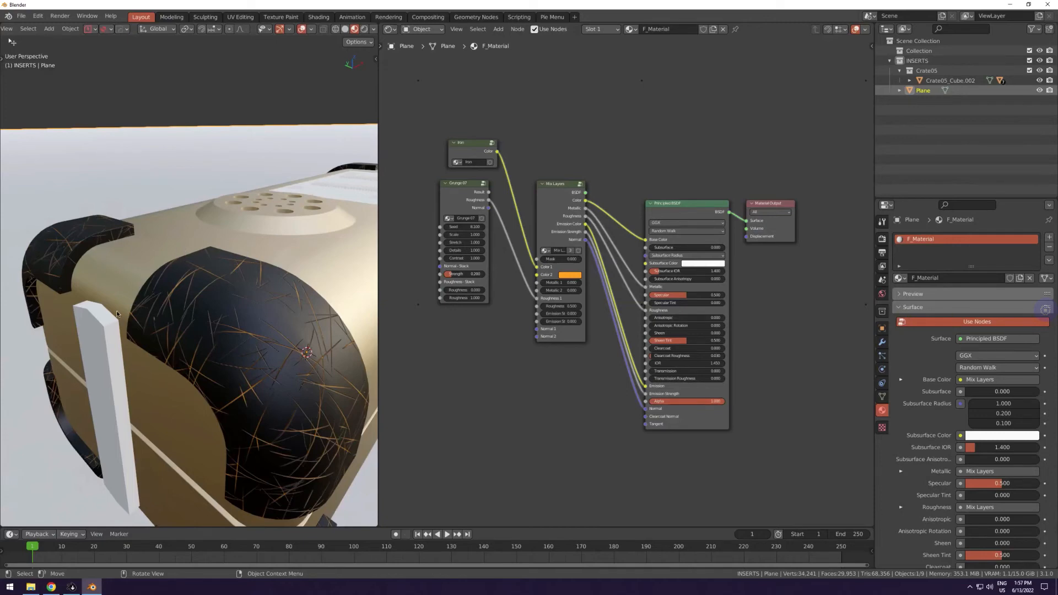
pyautogui.moveTo(131, 234); pyautogui.dragTo(158, 254, button='middle')
pyautogui.scroll(-3, 240, 302)
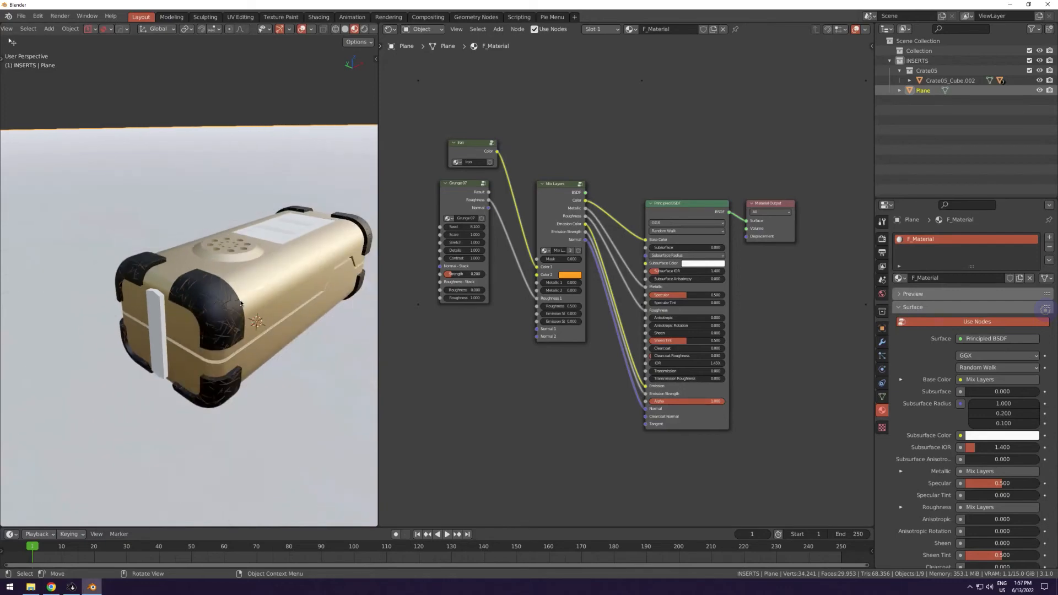
pyautogui.moveTo(241, 303); pyautogui.dragTo(213, 292, button='middle')
pyautogui.scroll(-2, 226, 294)
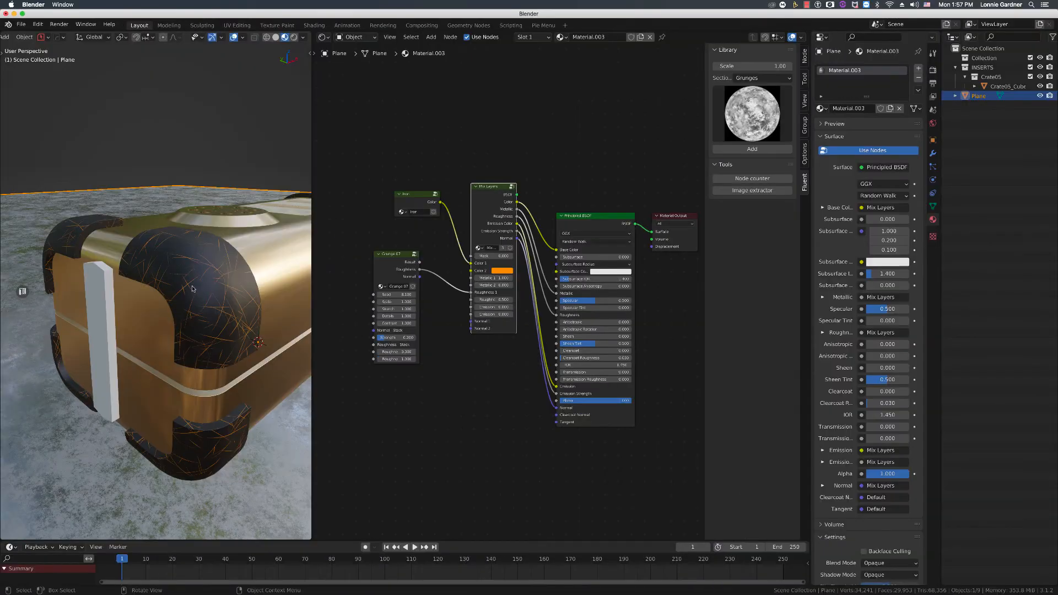
# Compare the whole crate and the surrounding floor in the Mac scene and in the Windows workstation scene
pyautogui.scroll(-2, 194, 288)
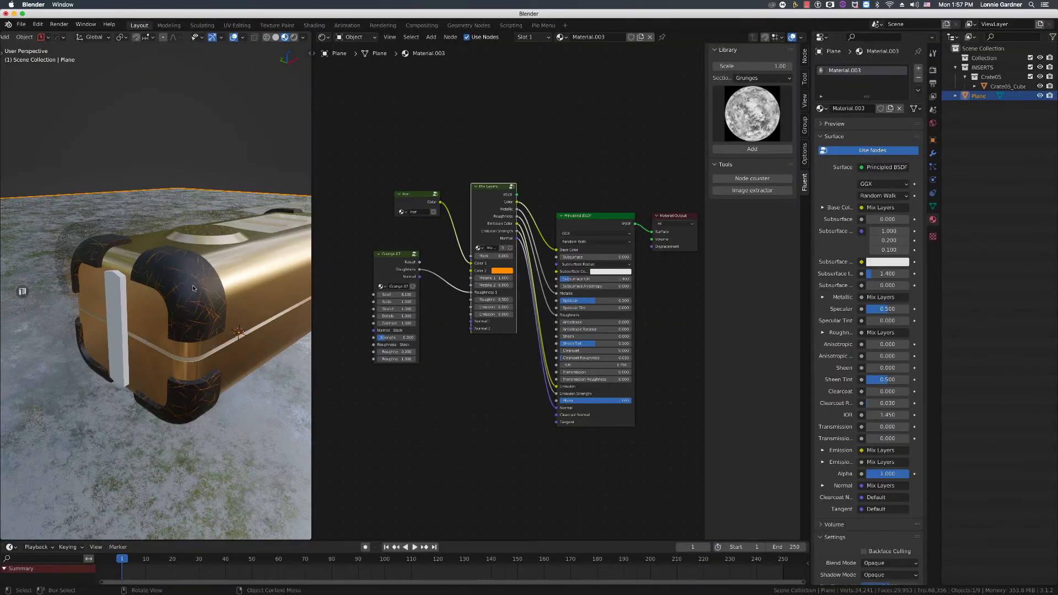
pyautogui.scroll(-3, 193, 289)
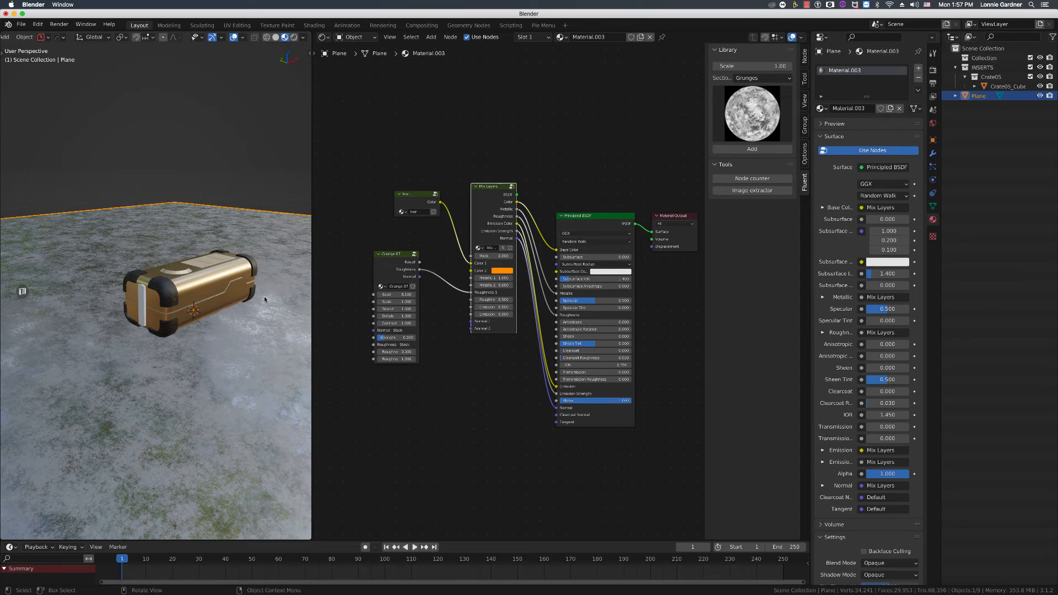
pyautogui.moveTo(264, 300); pyautogui.dragTo(267, 298, button='middle')
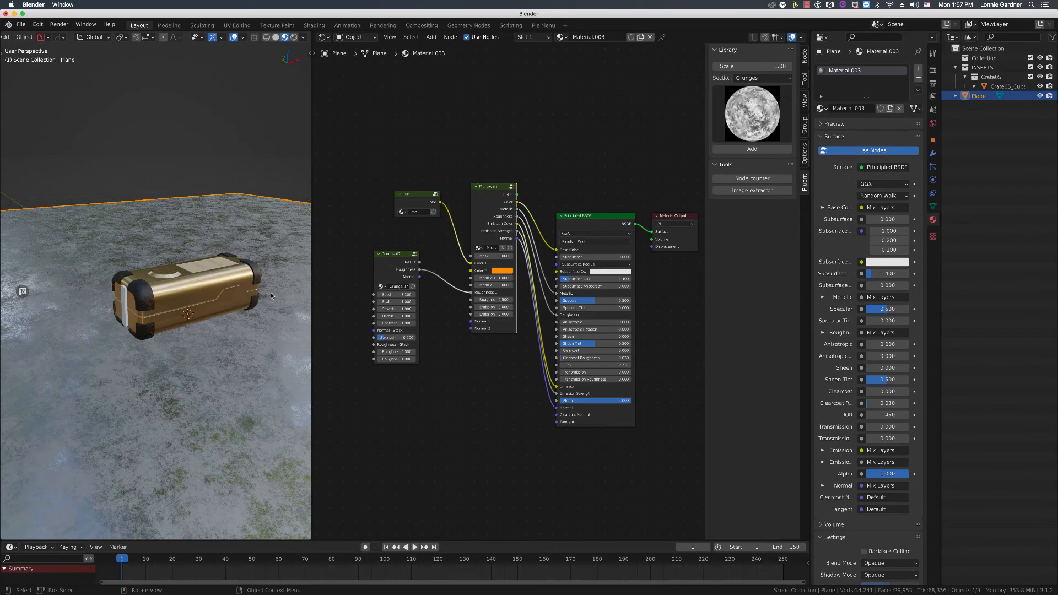
pyautogui.moveTo(175, 278); pyautogui.dragTo(177, 281, button='middle')
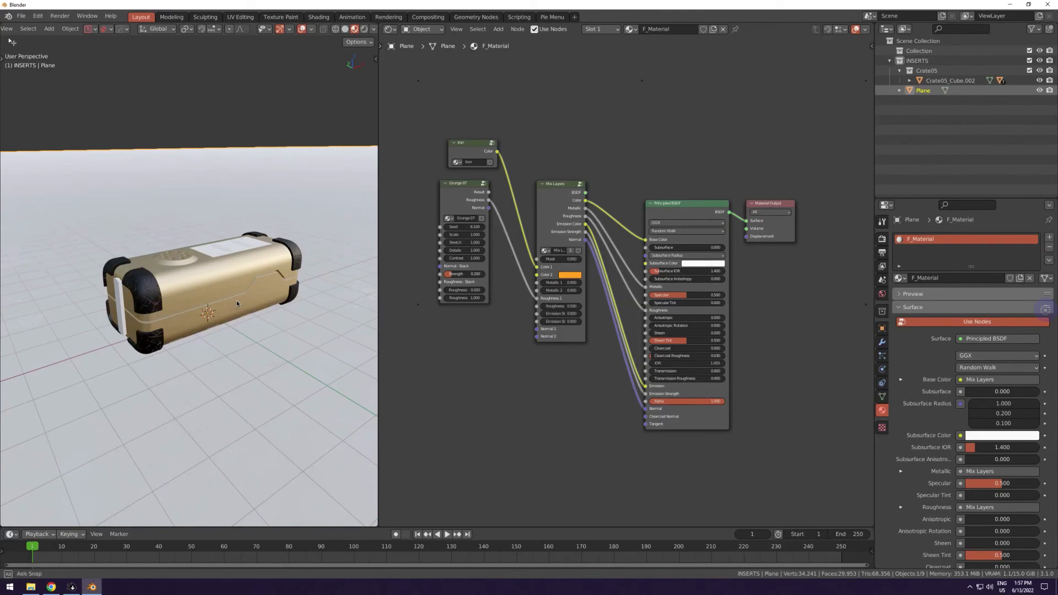
pyautogui.moveTo(236, 299); pyautogui.dragTo(238, 298, button='middle')
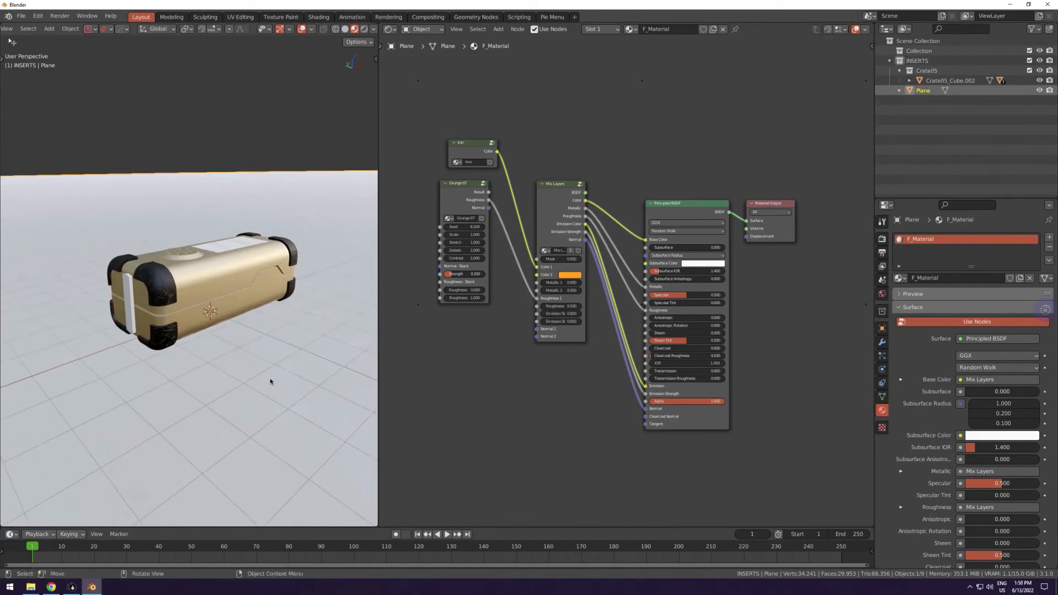
# Select the crate body in both the Windows and Mac scenes and compare their material node trees
pyautogui.click(213, 271)
pyautogui.click(169, 223)
pyautogui.click(238, 268)
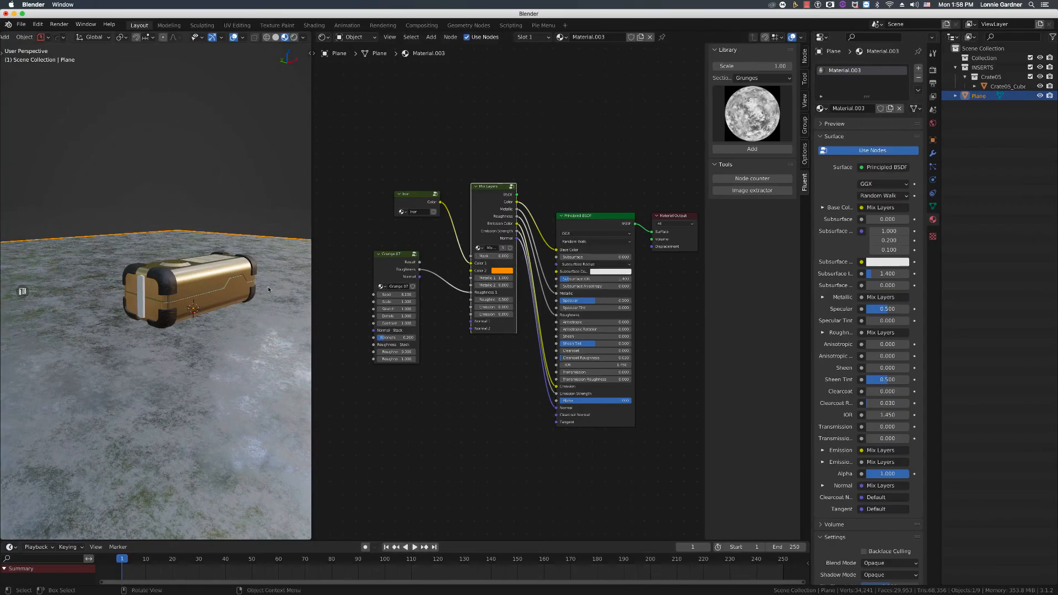
pyautogui.click(210, 268)
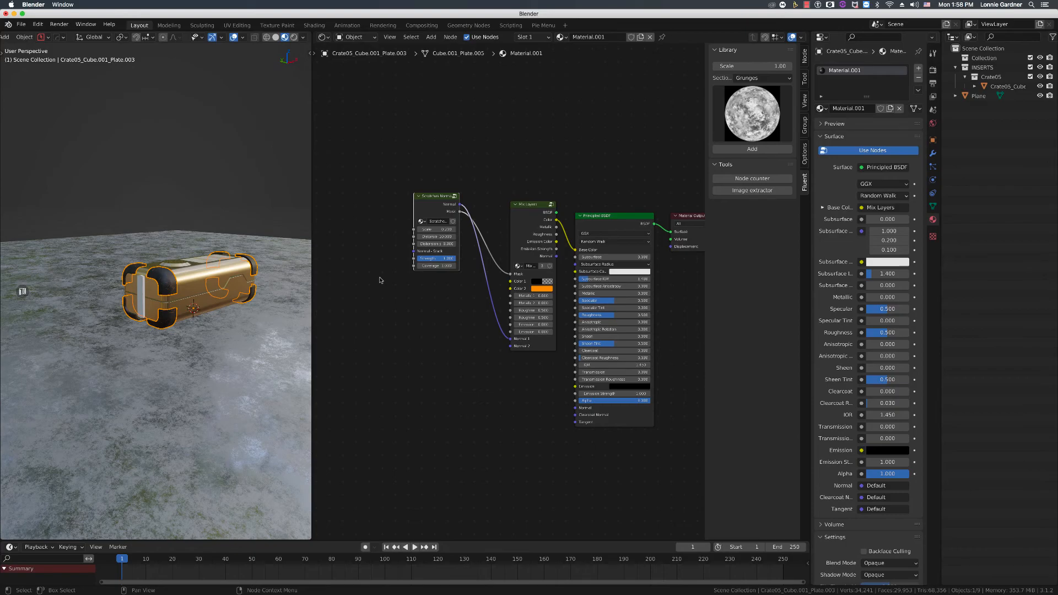
pyautogui.press('super+Tab')
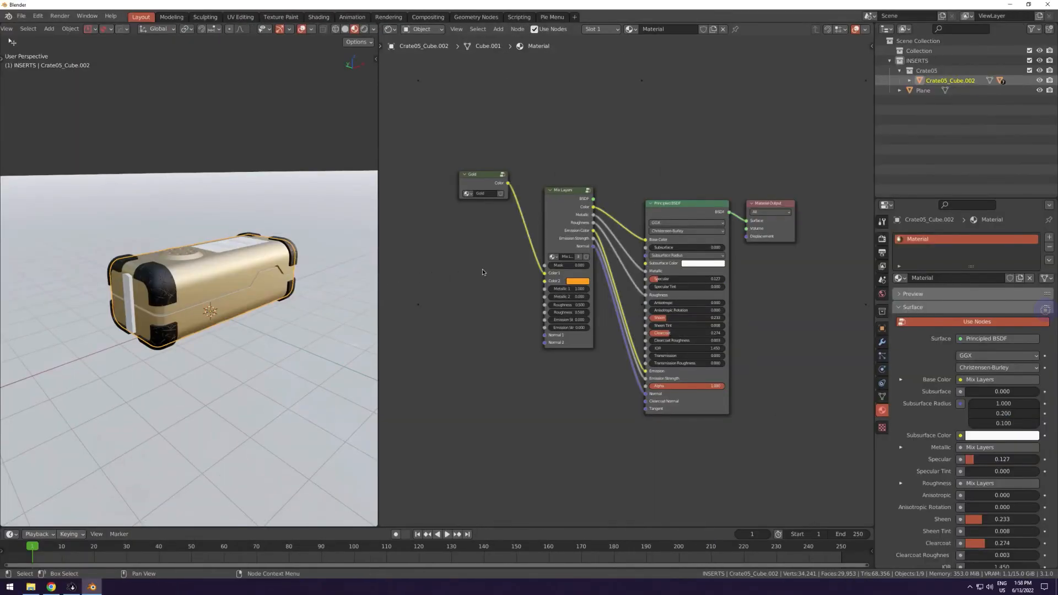
pyautogui.press('super+Tab')
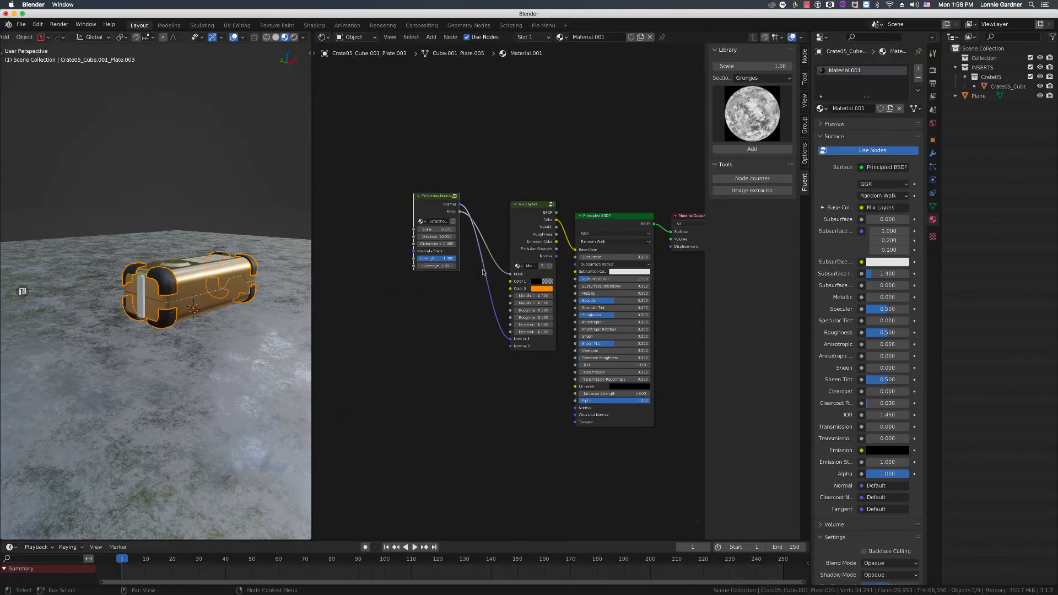
pyautogui.press('super+Tab')
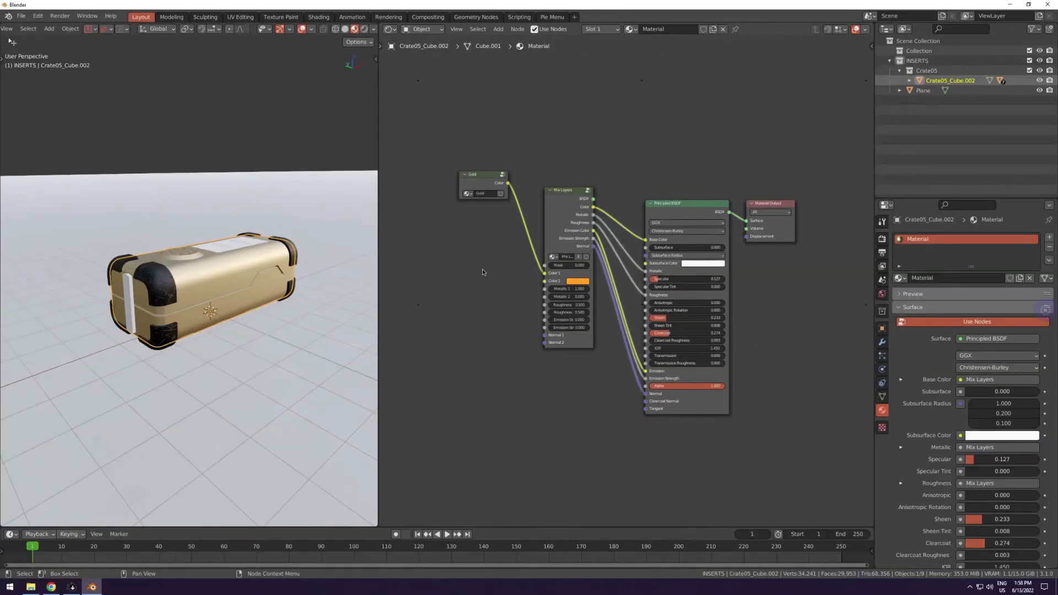
pyautogui.press('super+Tab')
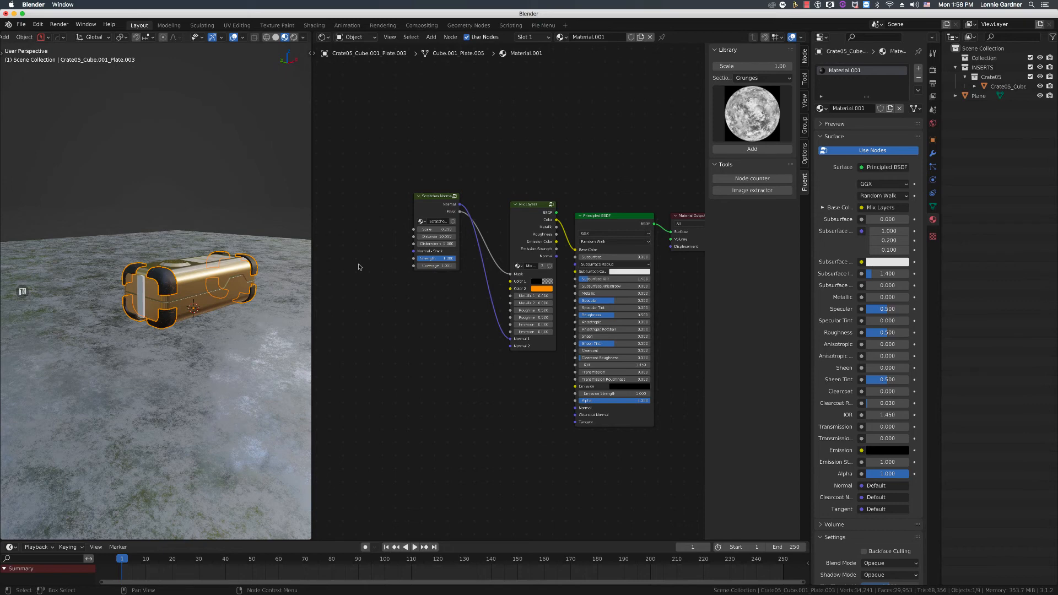
# Select the floor plane in the Mac scene and examine its reflections around the crate from several angles
pyautogui.click(233, 332)
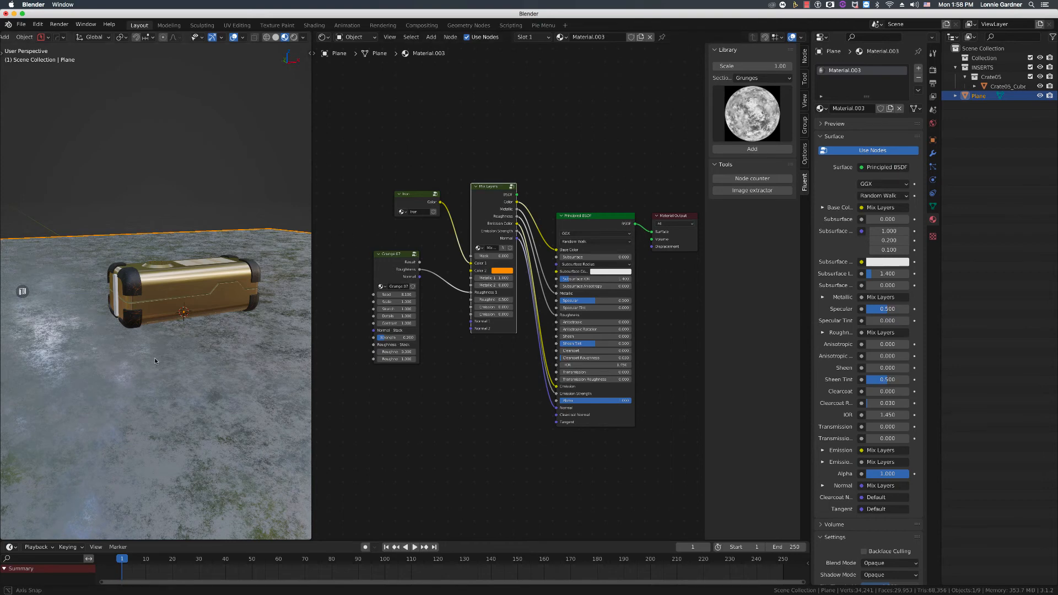
pyautogui.moveTo(154, 358); pyautogui.dragTo(196, 359, button='middle')
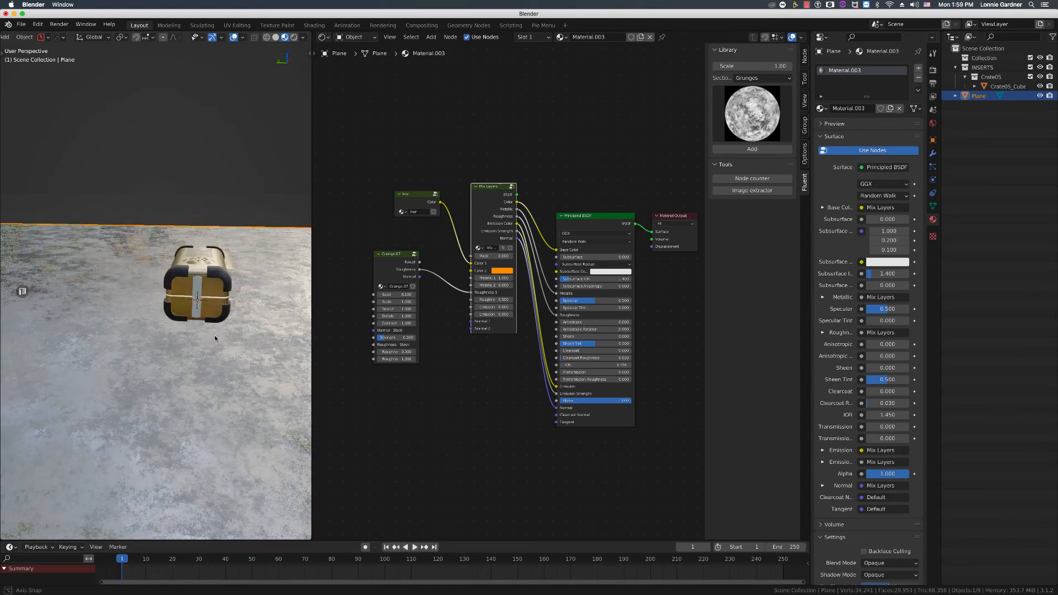
pyautogui.moveTo(216, 335); pyautogui.dragTo(224, 329, button='middle')
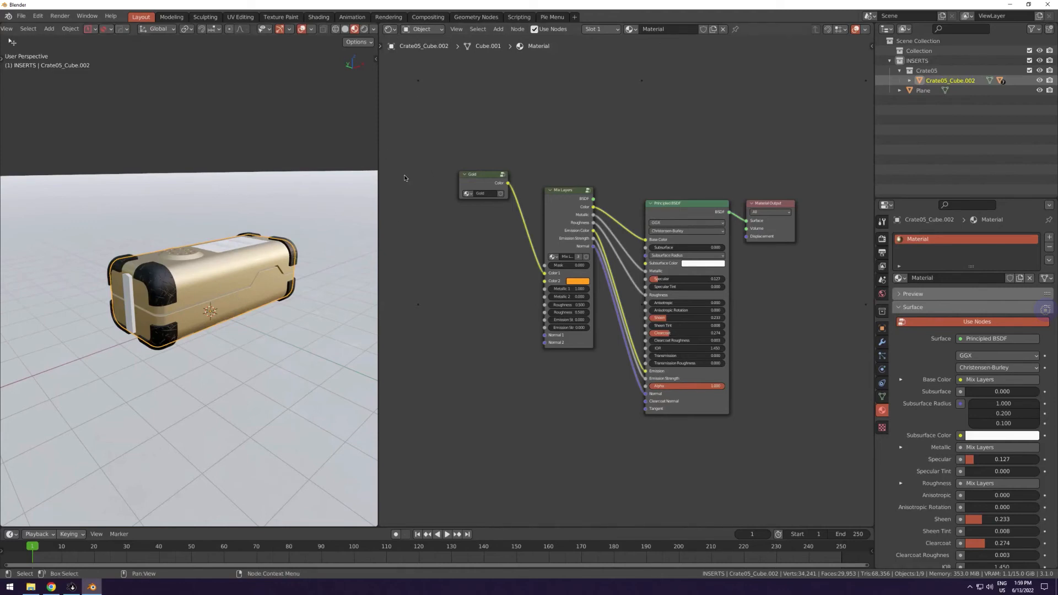
# Delete the Gold and Mix Layers nodes from the crate body's material in the Windows scene
pyautogui.moveTo(448, 137); pyautogui.dragTo(591, 381)
pyautogui.press('Delete')
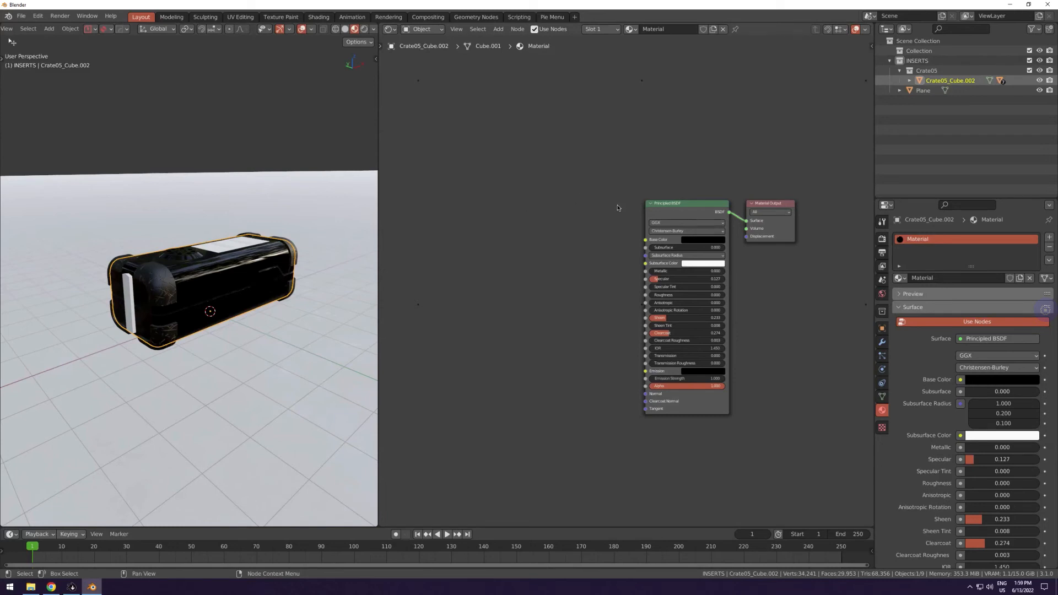
# Add a Fluent Mix Layers node beside the crate material's Principled BSDF node and delete it again
pyautogui.press('f')
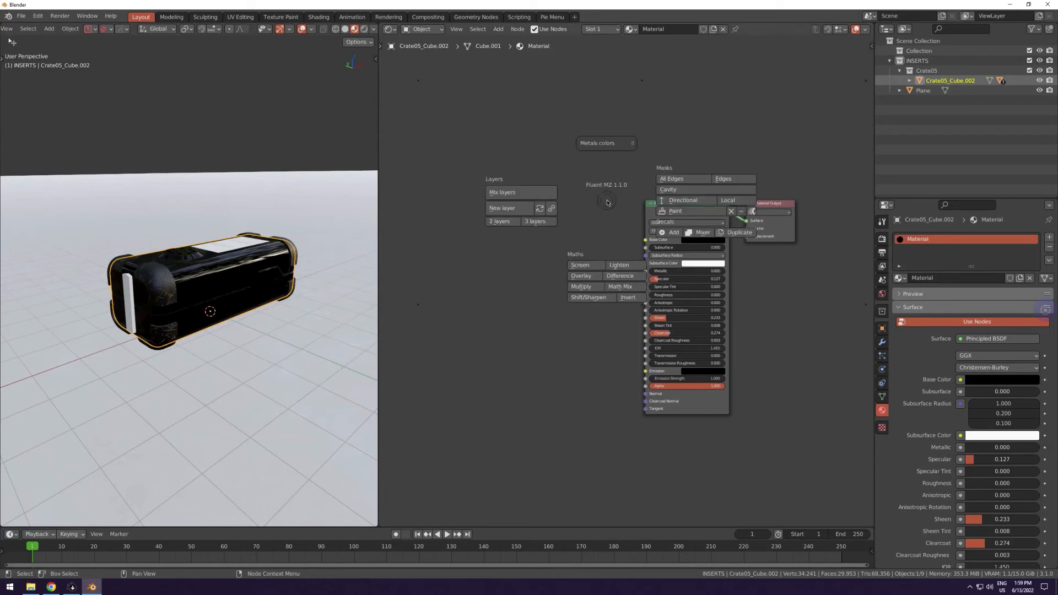
pyautogui.click(539, 193)
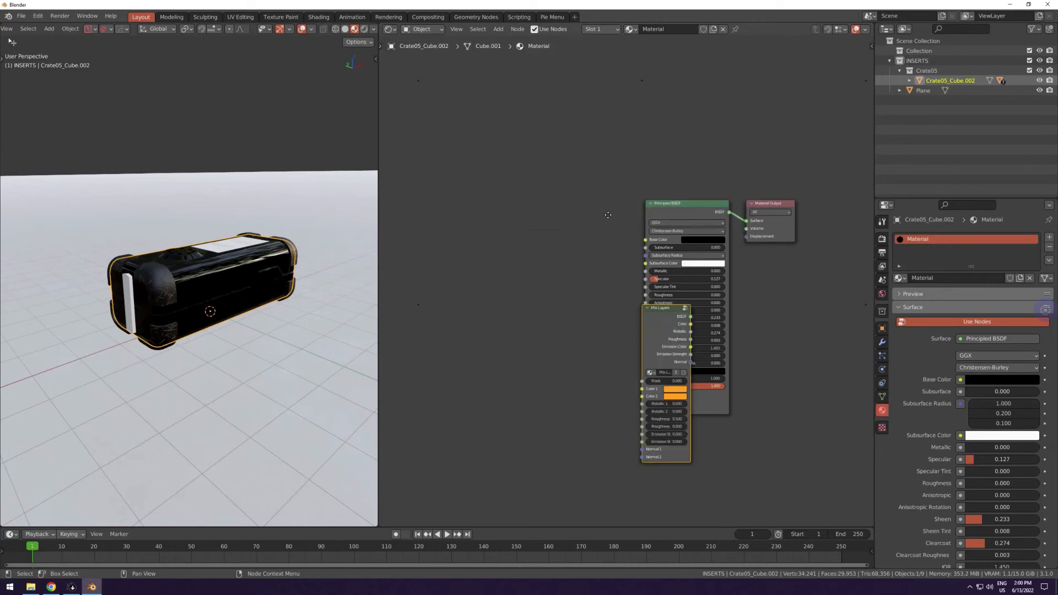
pyautogui.moveTo(663, 308); pyautogui.dragTo(587, 178)
pyautogui.click(588, 178)
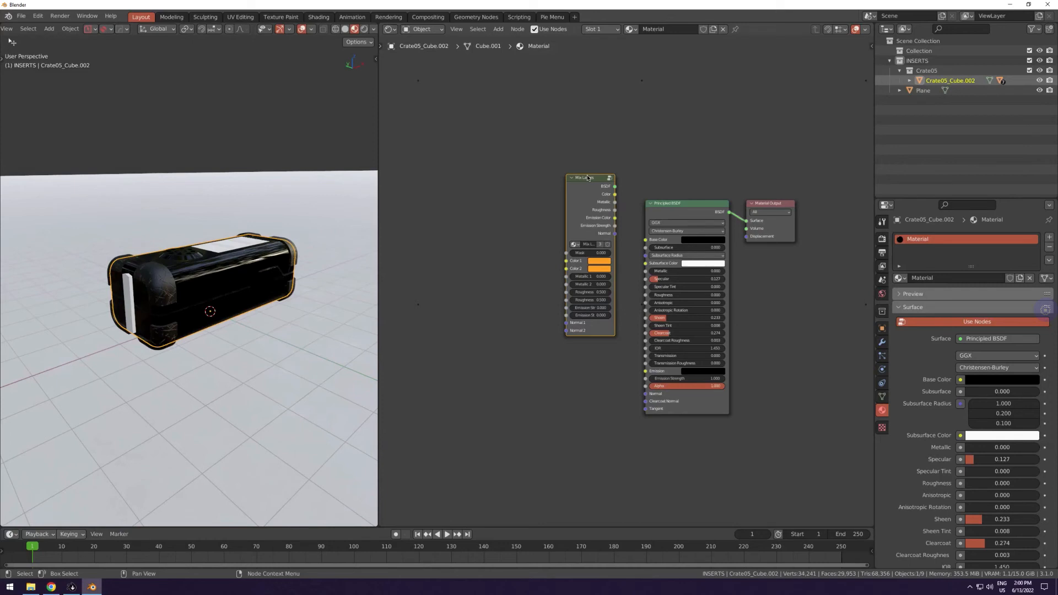
pyautogui.press('x')
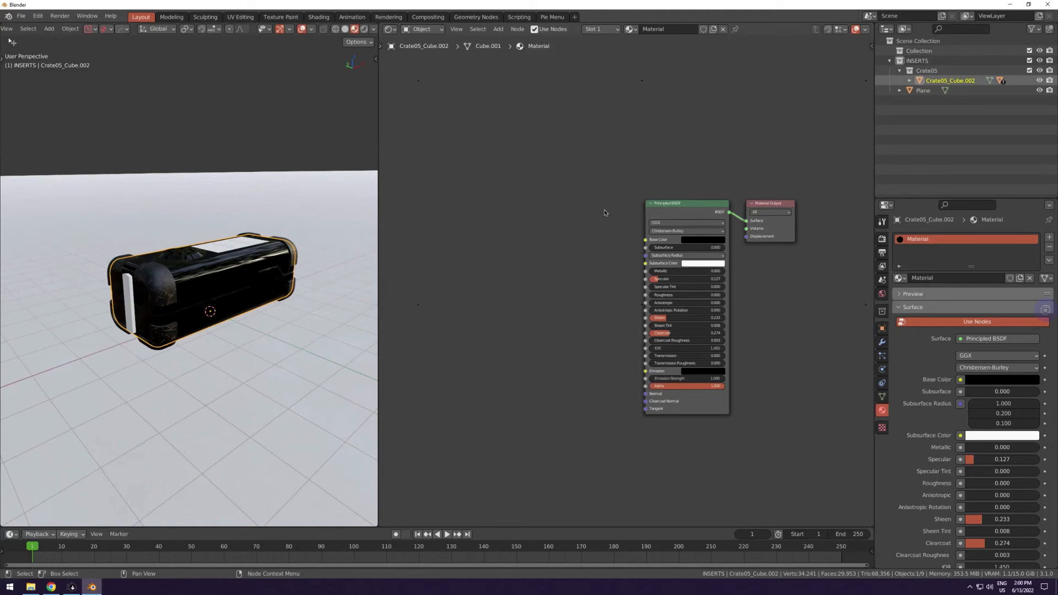
# Select the Principled BSDF node and look at Fluent's modelling tools in the 3D viewport without choosing any
pyautogui.click(670, 204)
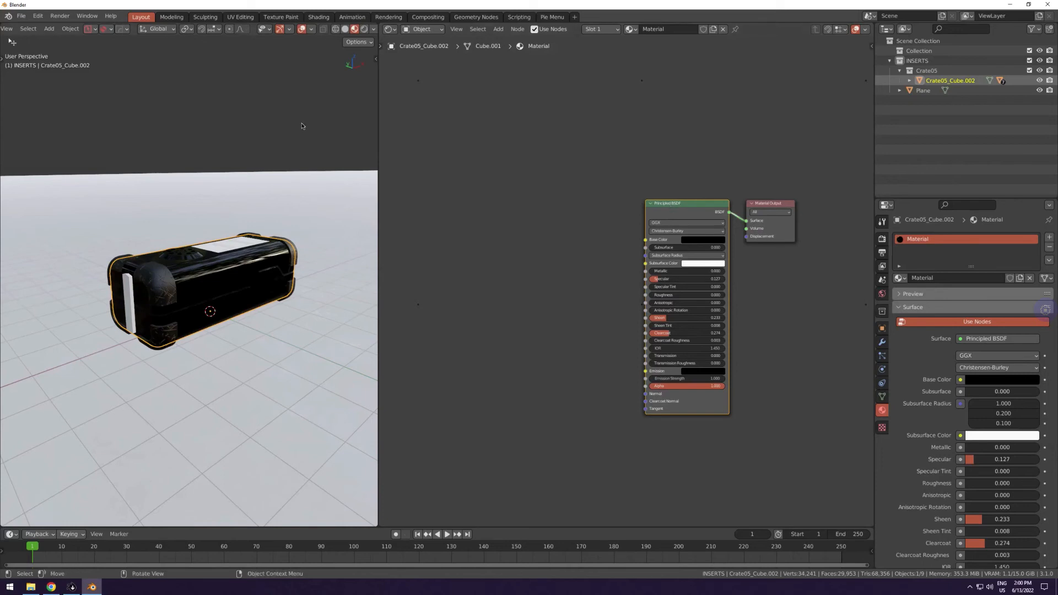
pyautogui.press('f')
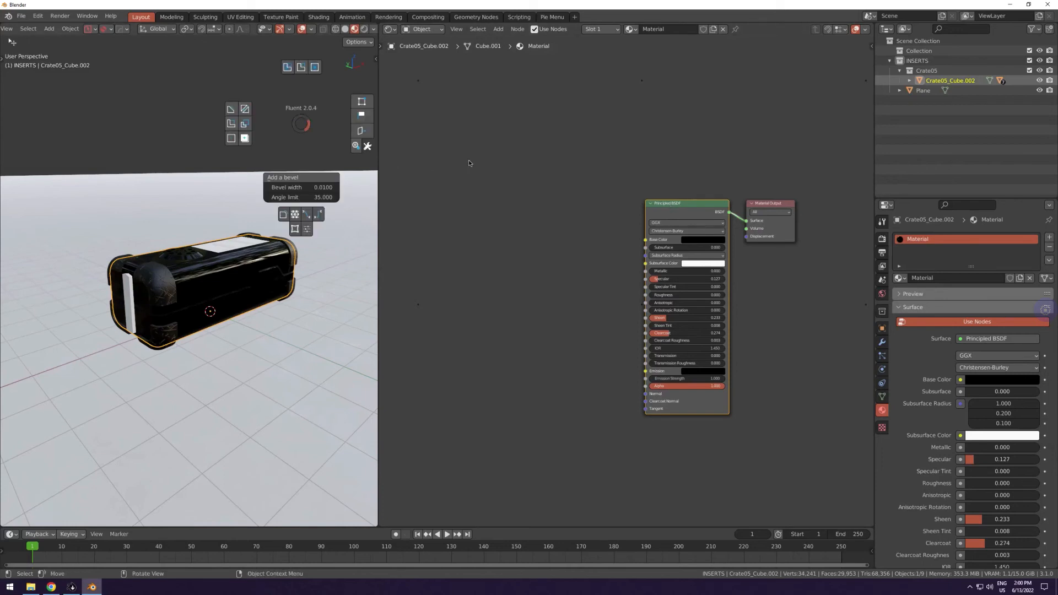
pyautogui.click(301, 125)
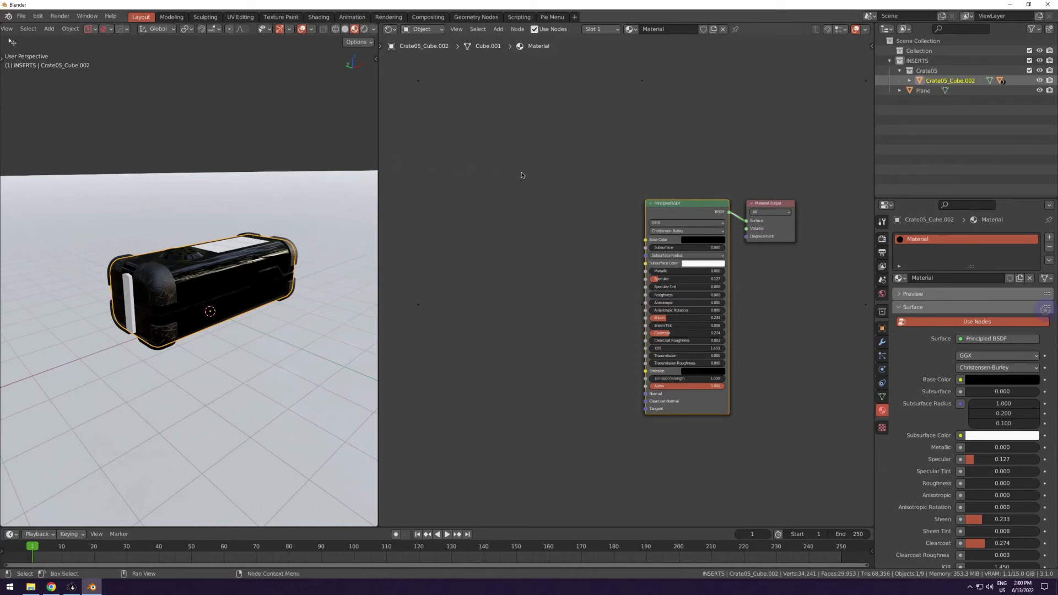
# Add a Fluent Mix Layers node feeding the crate material's Principled BSDF node and move it slightly up
pyautogui.press('f')
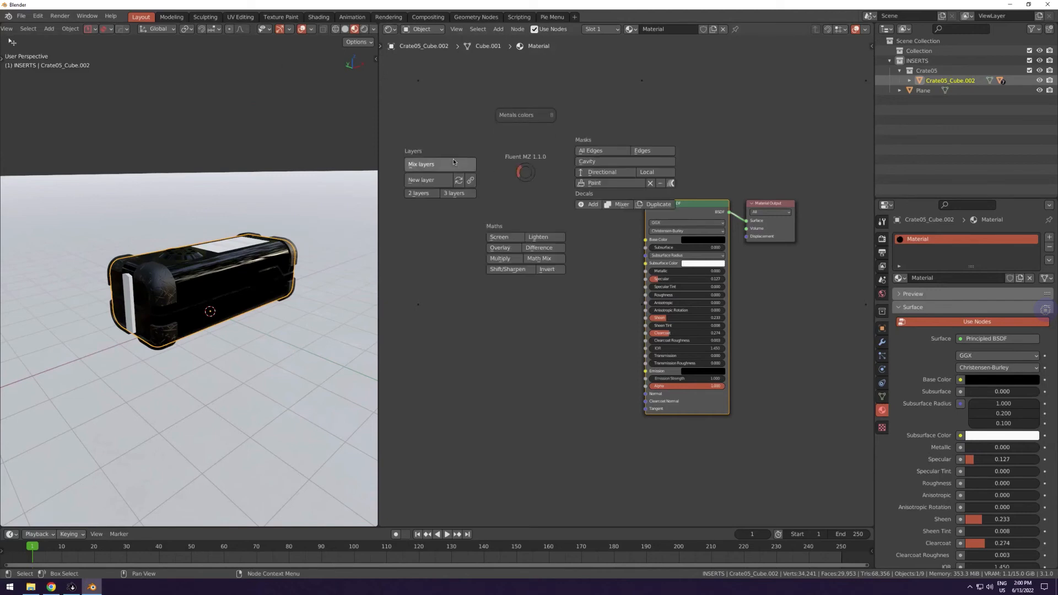
pyautogui.click(495, 176)
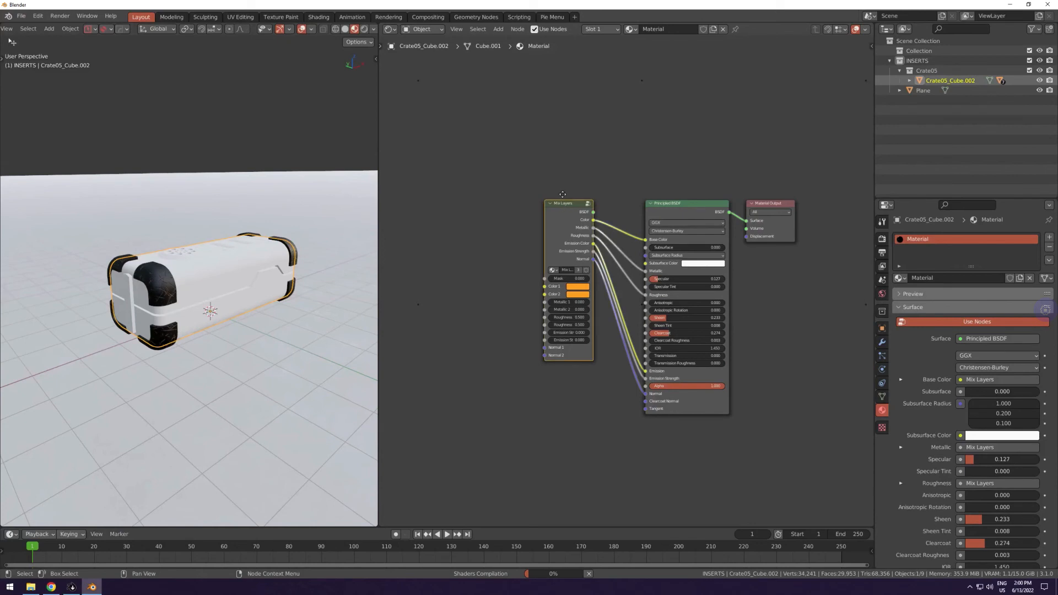
pyautogui.moveTo(561, 206); pyautogui.dragTo(574, 174)
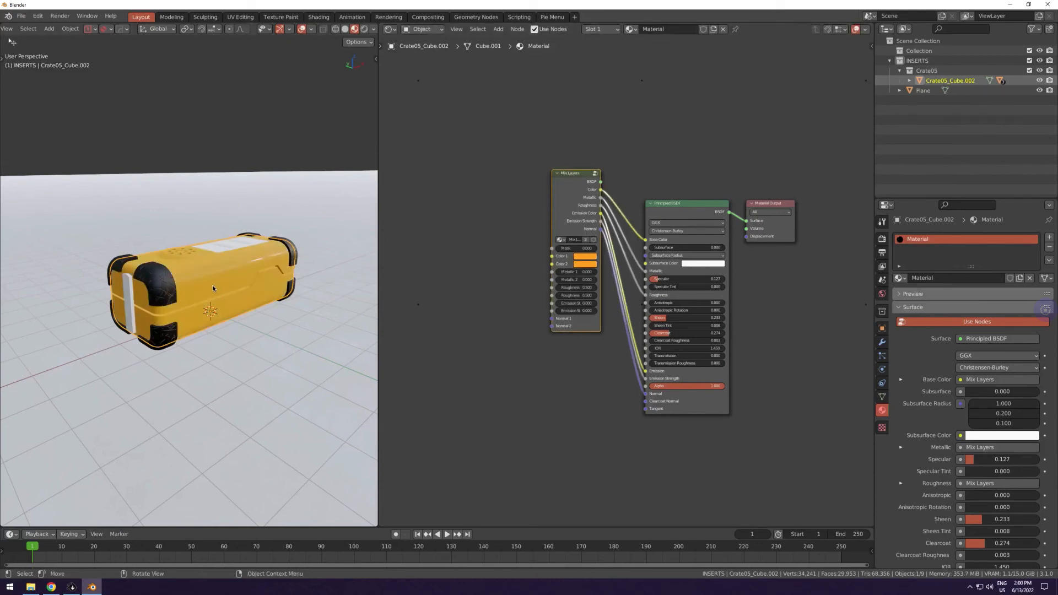
pyautogui.click(497, 212)
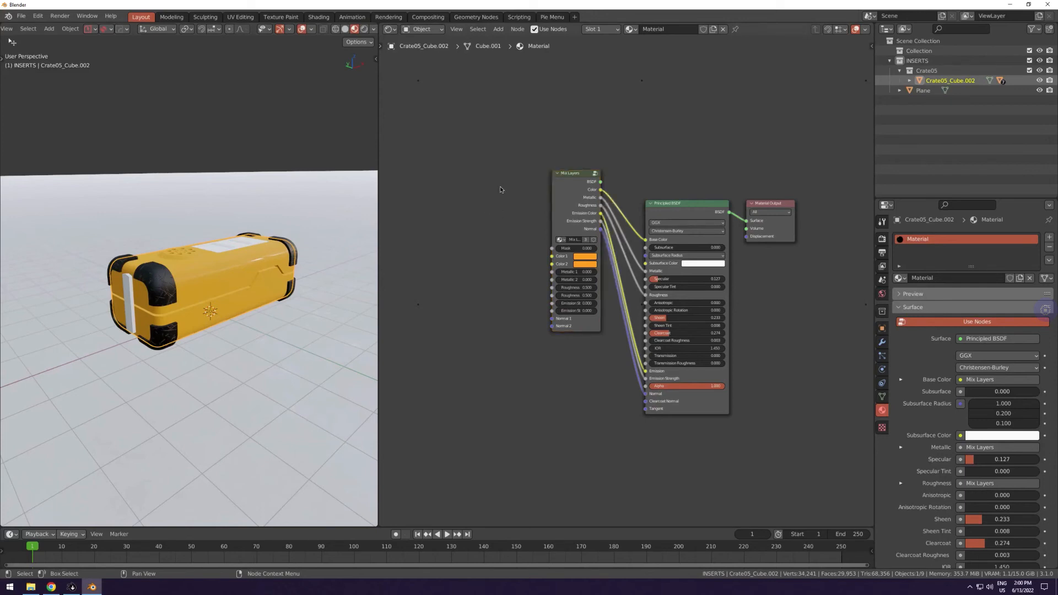
pyautogui.click(561, 176)
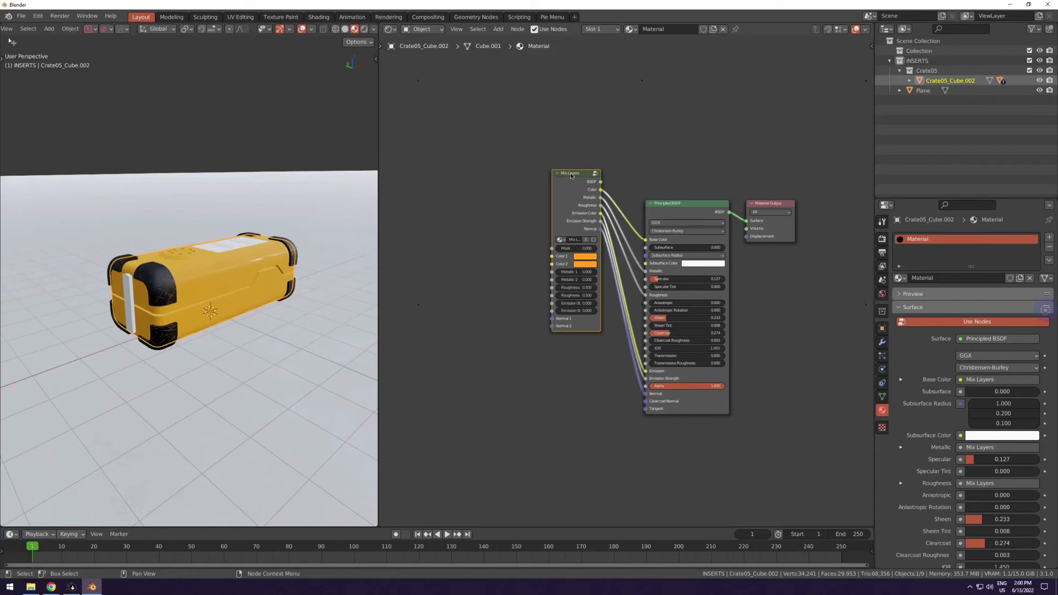
pyautogui.click(525, 196)
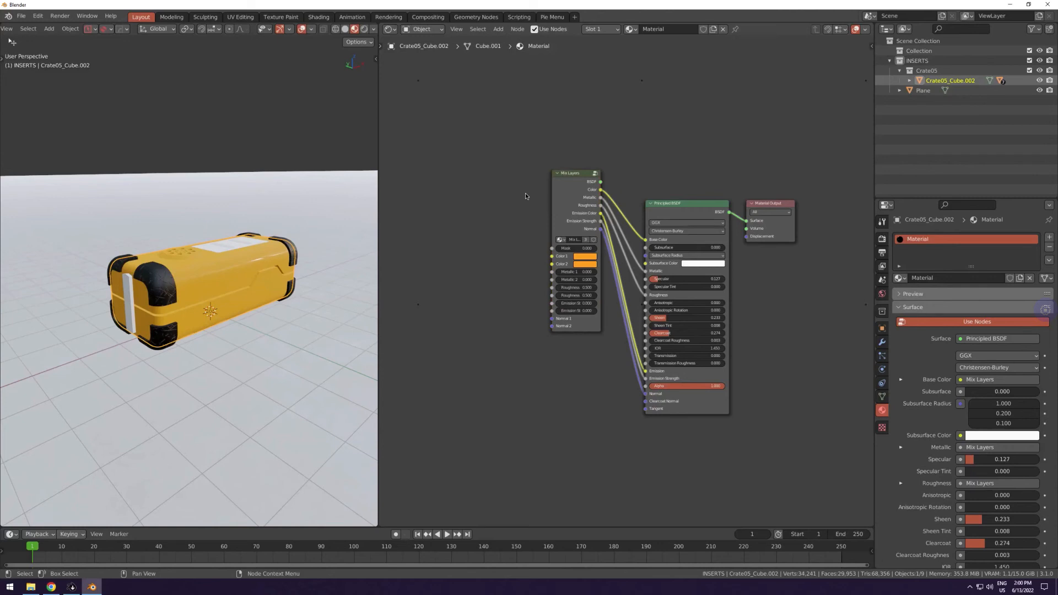
# Add a new Fluent Layer node and place it to the upper left of the Mix Layers node
pyautogui.hotkey('ctrl', 'shift', 'f')
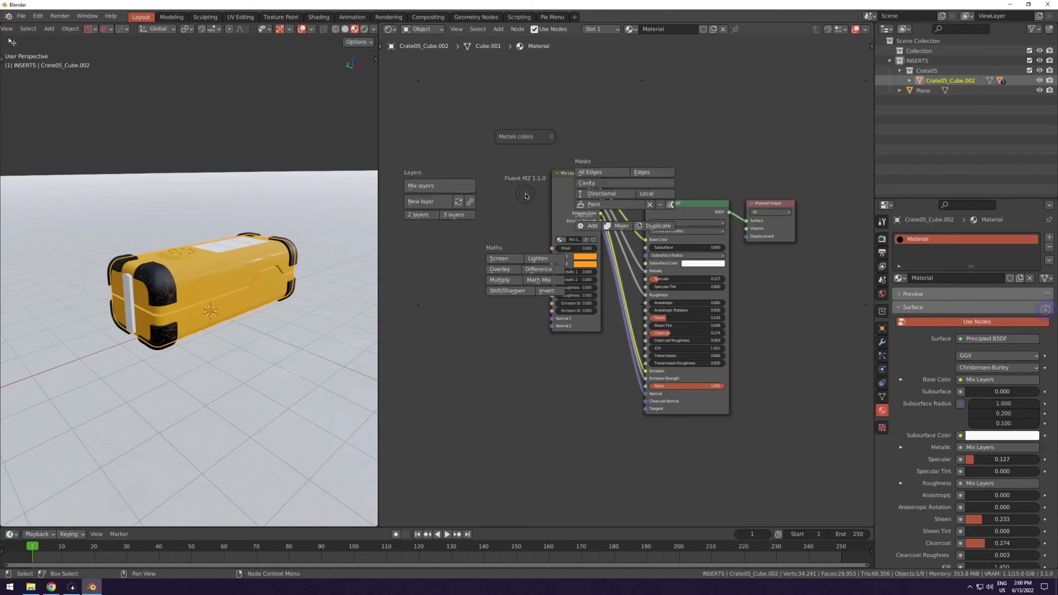
pyautogui.click(426, 202)
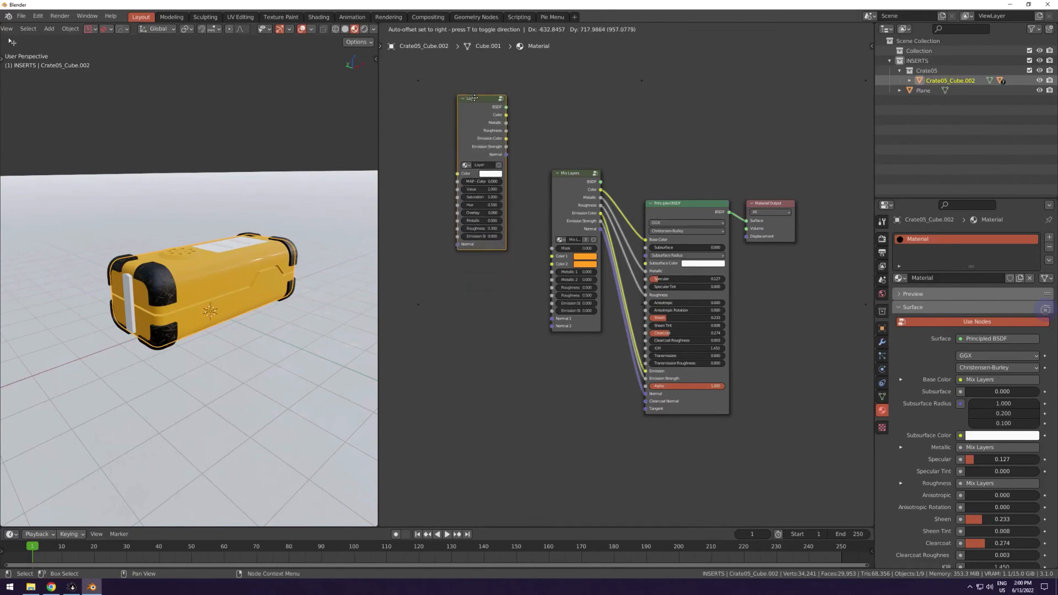
pyautogui.click(473, 101)
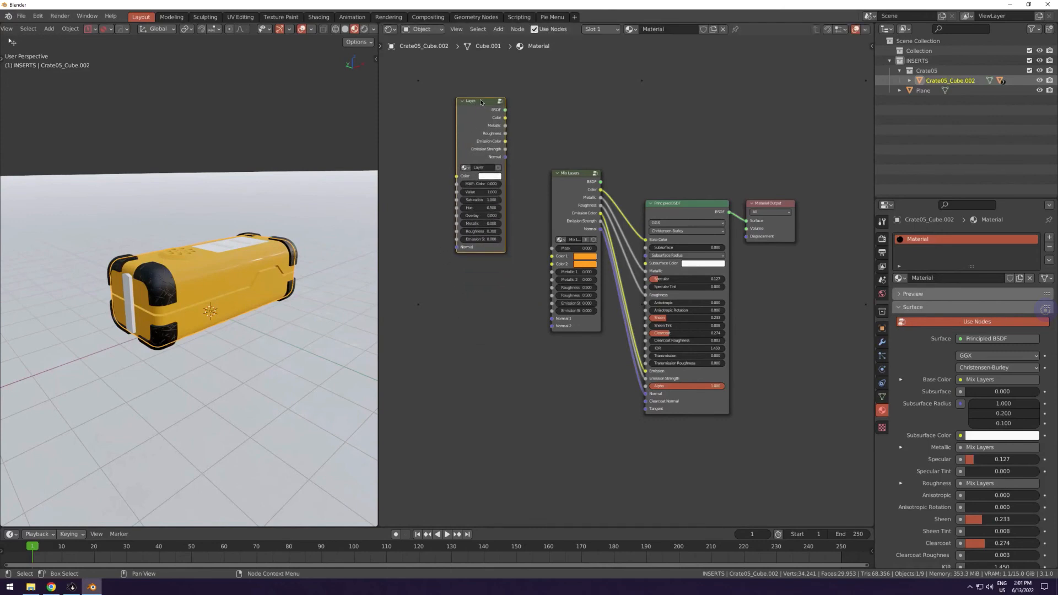
pyautogui.moveTo(493, 104); pyautogui.dragTo(487, 108)
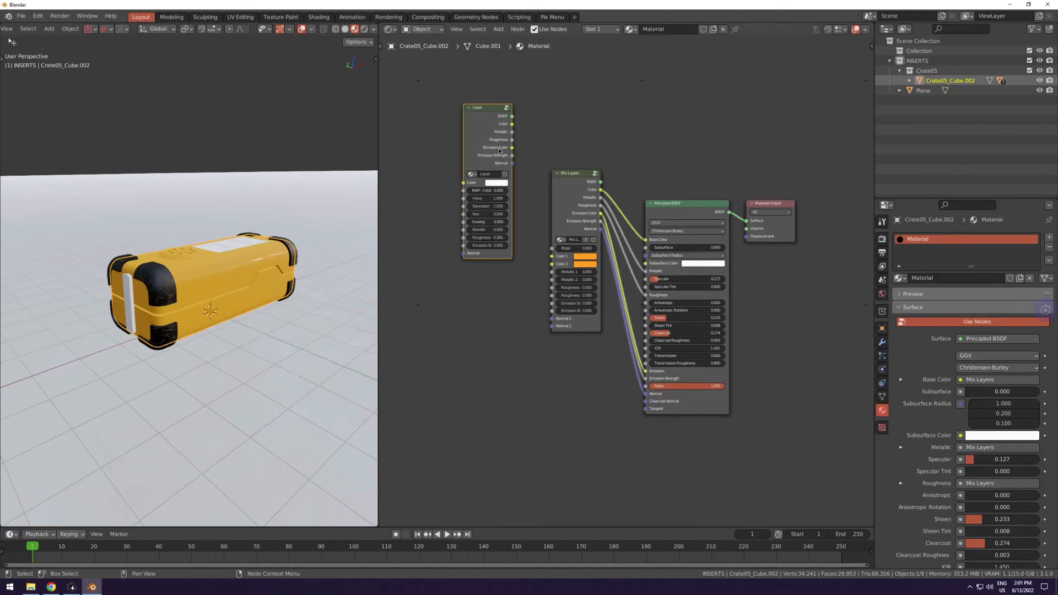
# Connect the Layer node to the Mix Layers node's first layer inputs with Fluent's link function
pyautogui.click(571, 172)
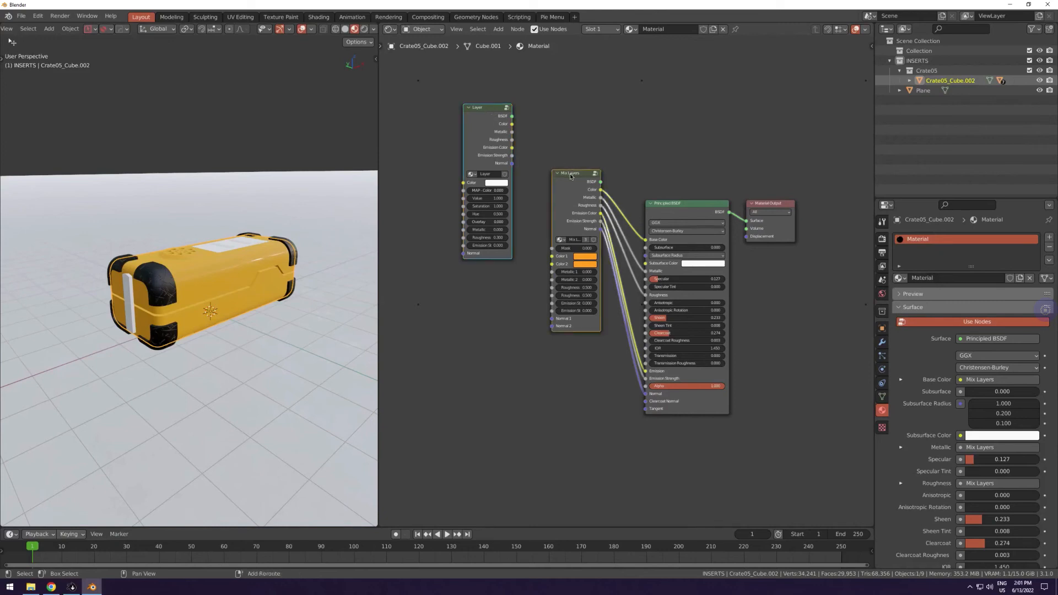
pyautogui.hotkey('shift', 'f')
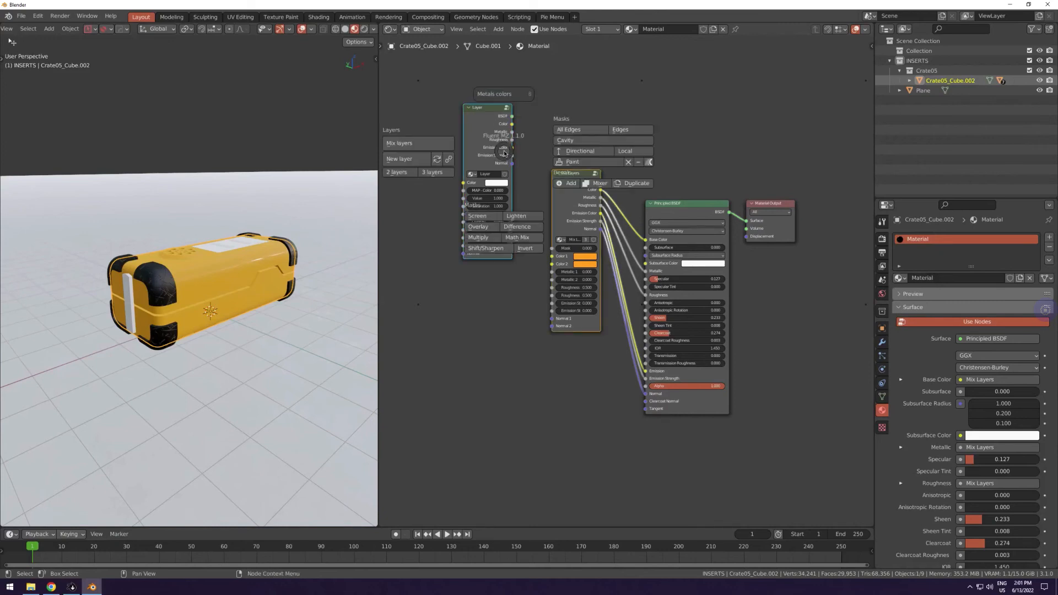
pyautogui.click(448, 159)
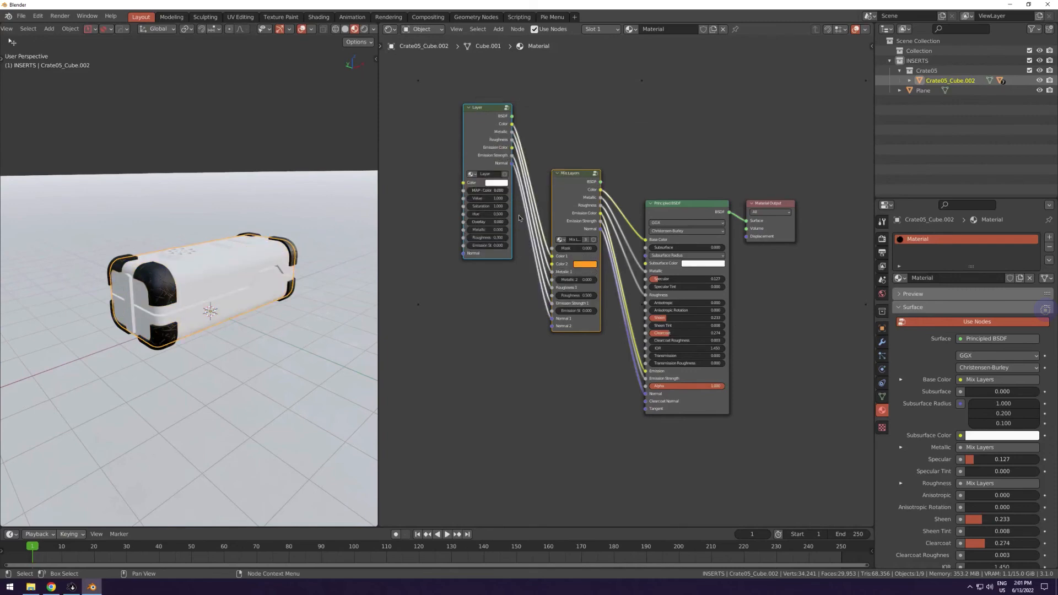
pyautogui.click(487, 109)
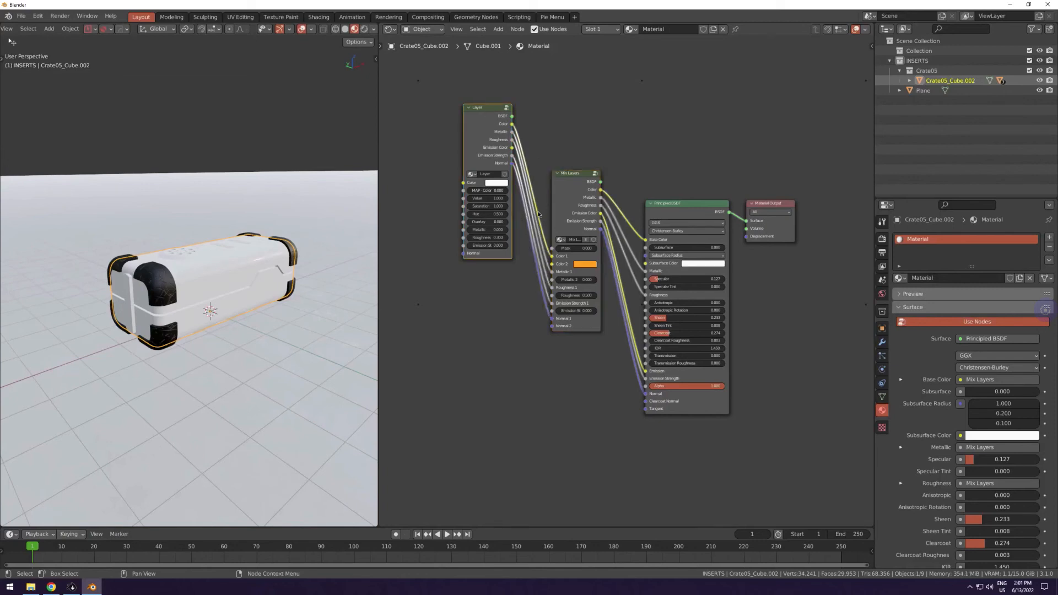
pyautogui.click(483, 309)
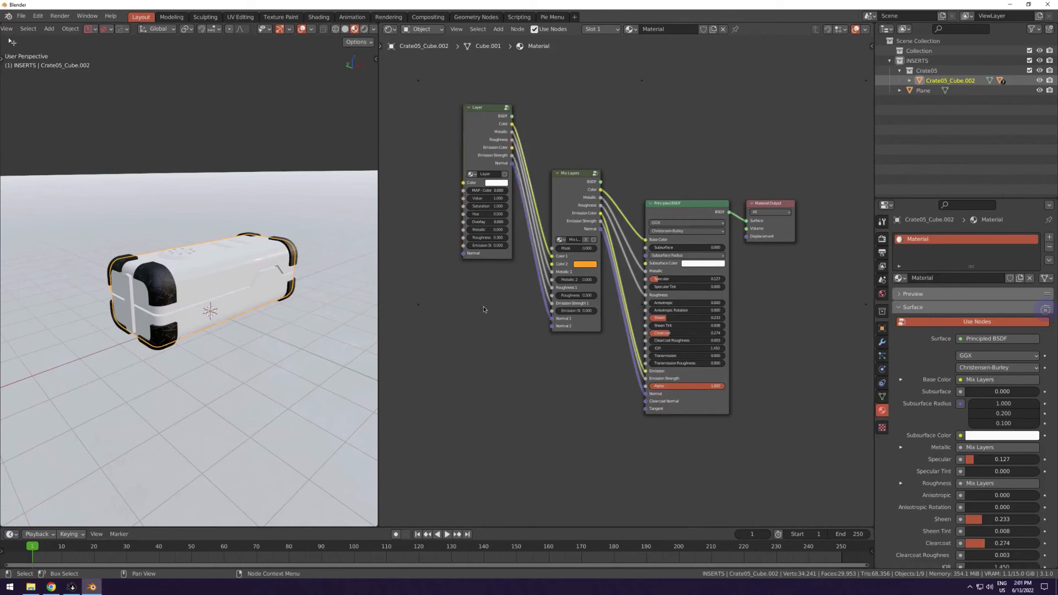
# Add a second Fluent Layer node and place it below the first Layer node
pyautogui.press('f')
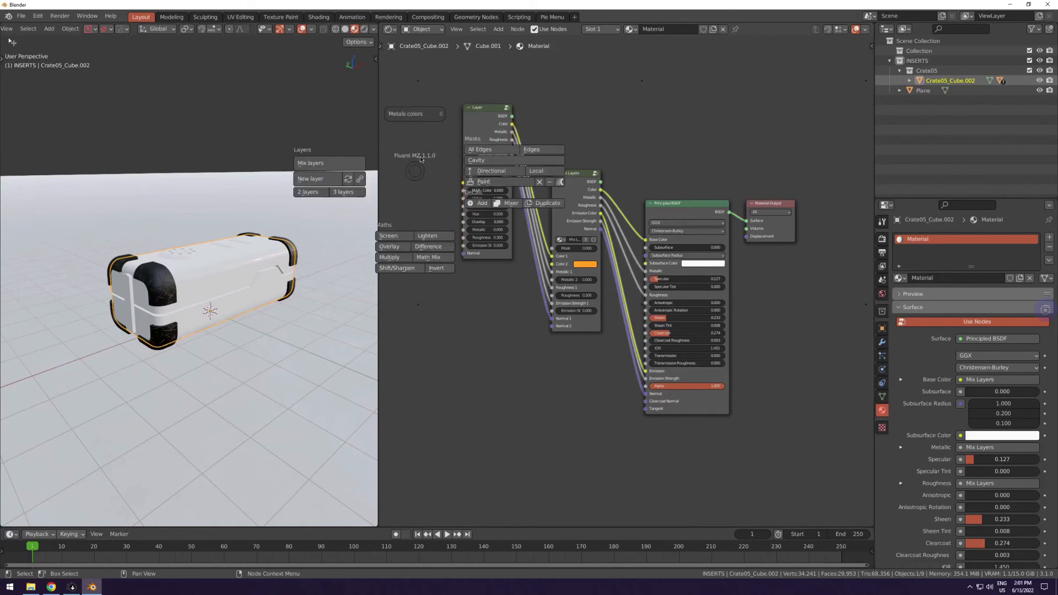
pyautogui.click(311, 179)
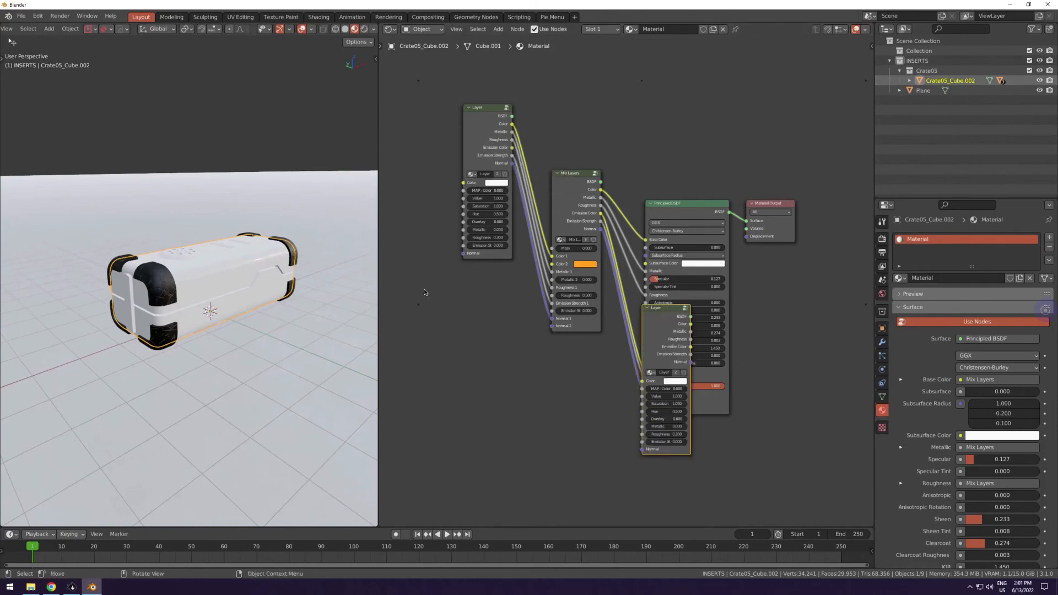
pyautogui.moveTo(661, 310); pyautogui.dragTo(426, 303)
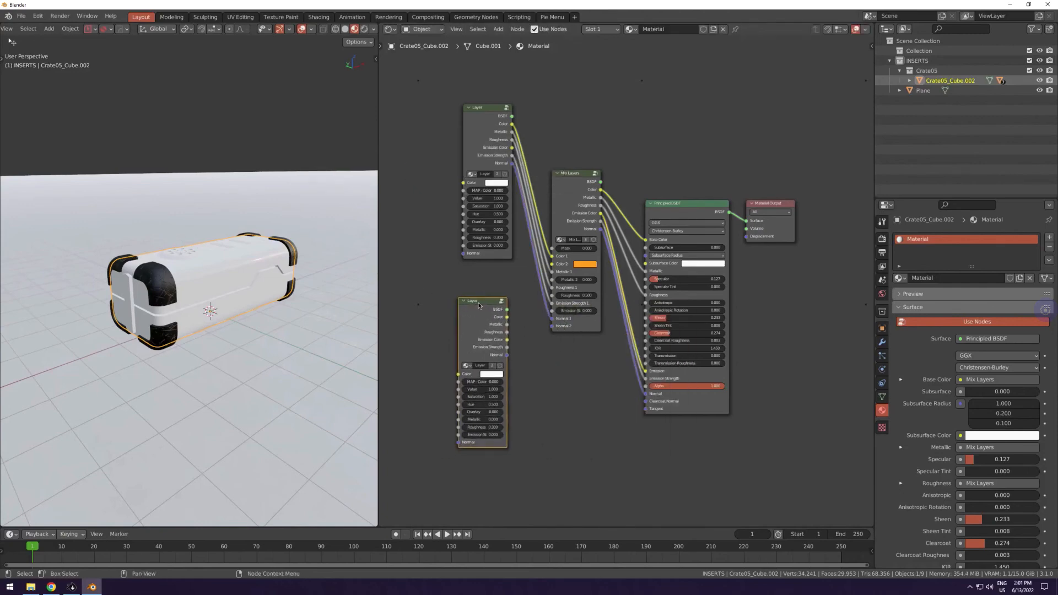
# Link the lower Layer node to the Mix Layers node's second layer inputs and align it under the upper one
pyautogui.keyDown('shift'); pyautogui.click(556, 207); pyautogui.keyUp('shift')
pyautogui.press('f')
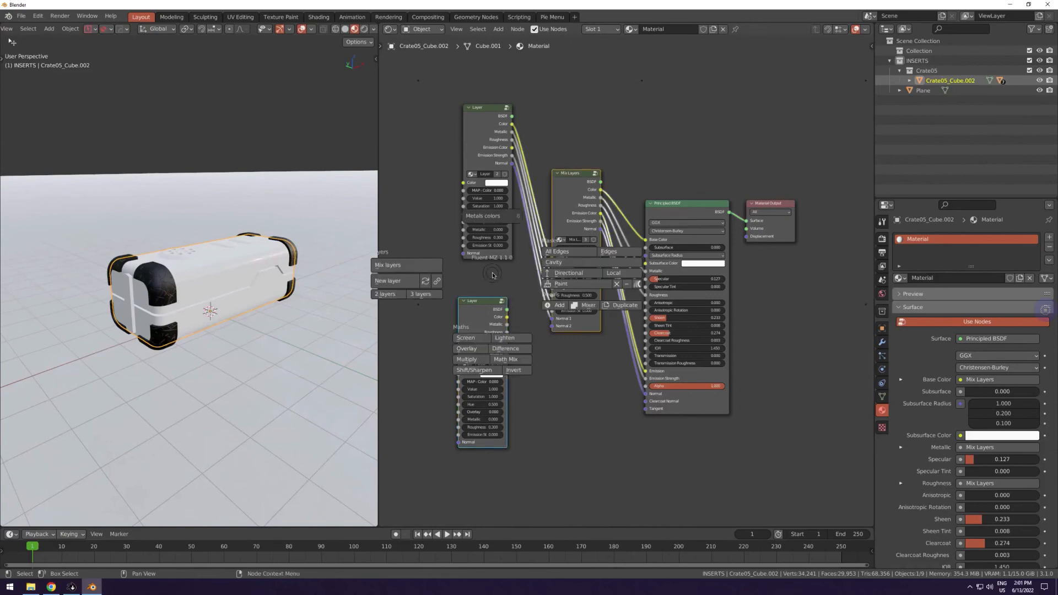
pyautogui.click(436, 282)
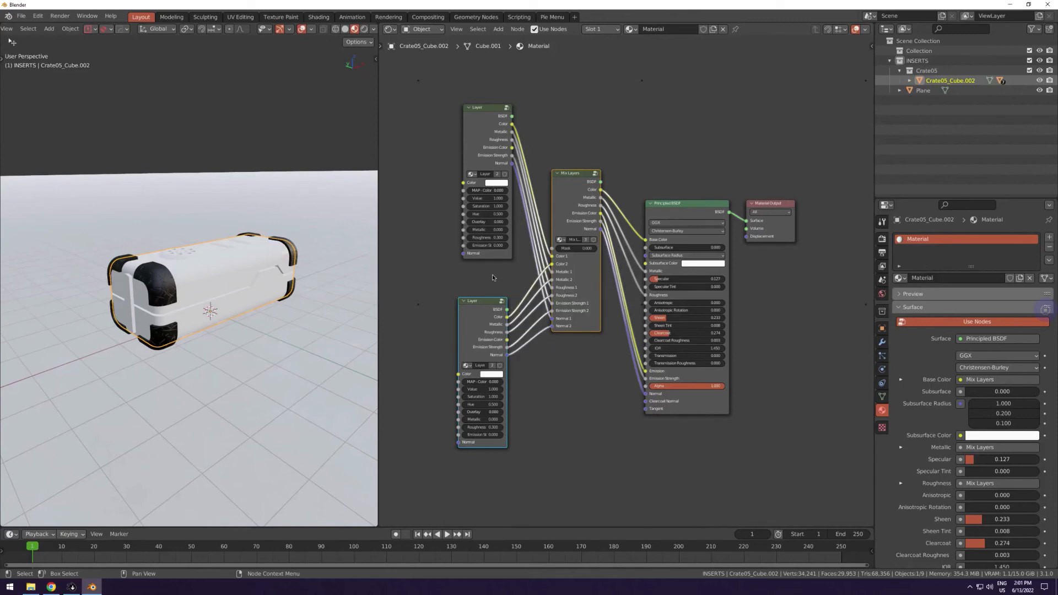
pyautogui.click(485, 300)
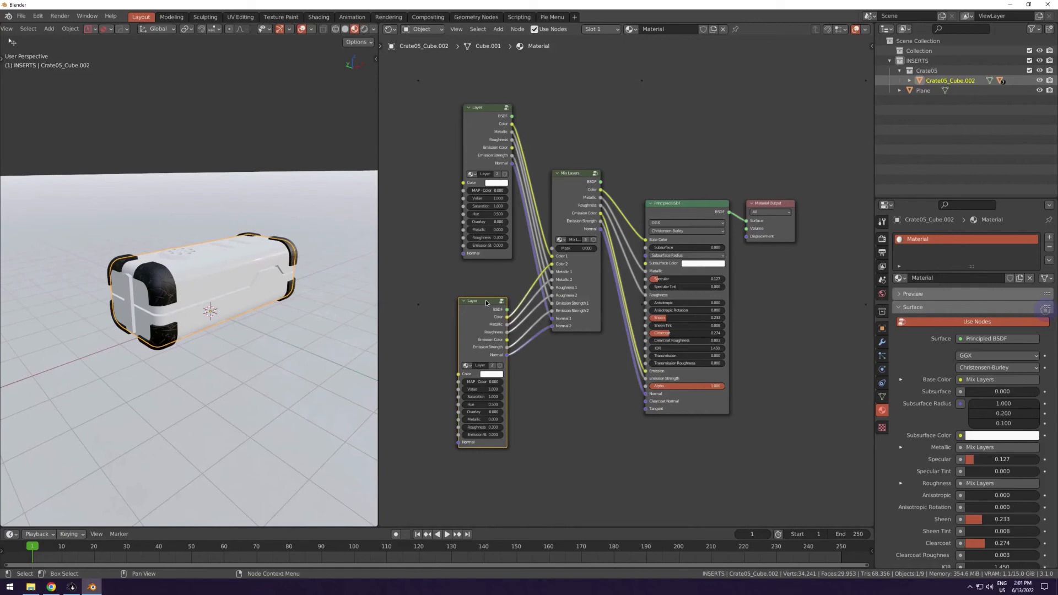
pyautogui.moveTo(485, 301); pyautogui.dragTo(489, 298)
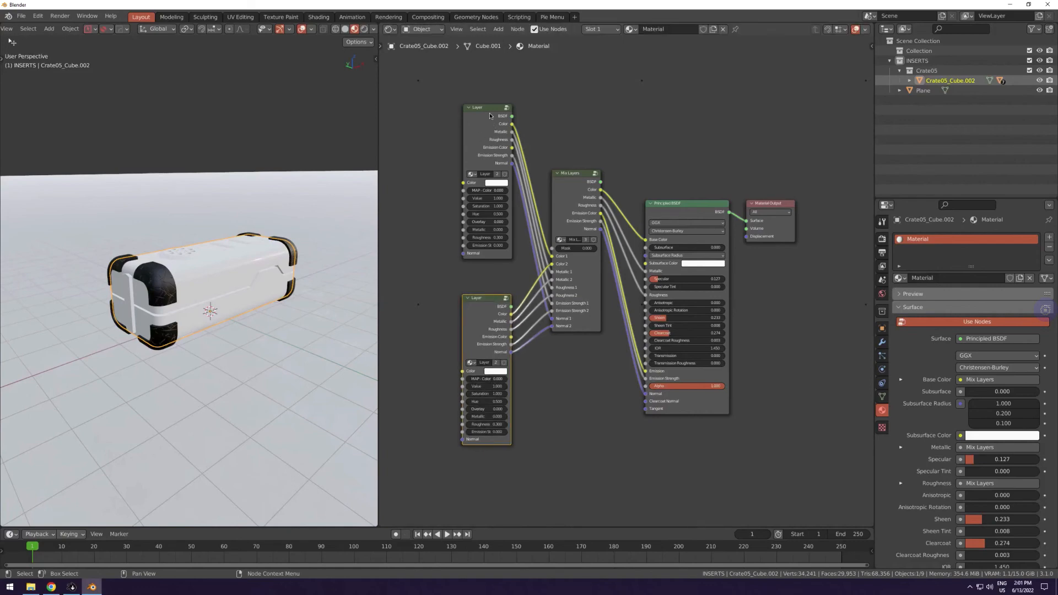
# Swap the two Layer nodes' connections on the Mix Layers node with Fluent, and swap them back
pyautogui.click(493, 124)
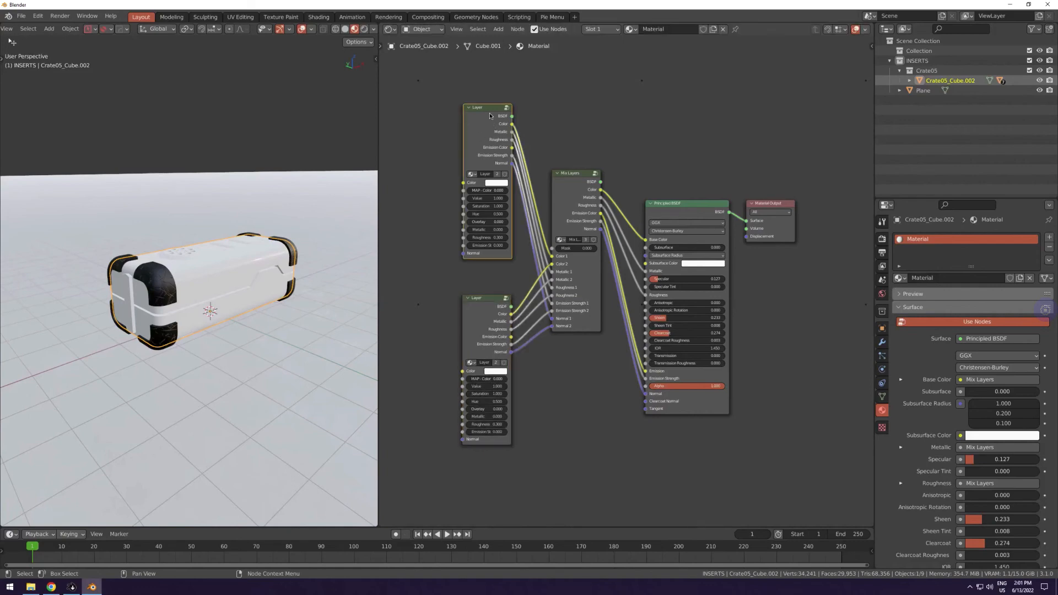
pyautogui.keyDown('shift'); pyautogui.click(483, 300); pyautogui.keyUp('shift')
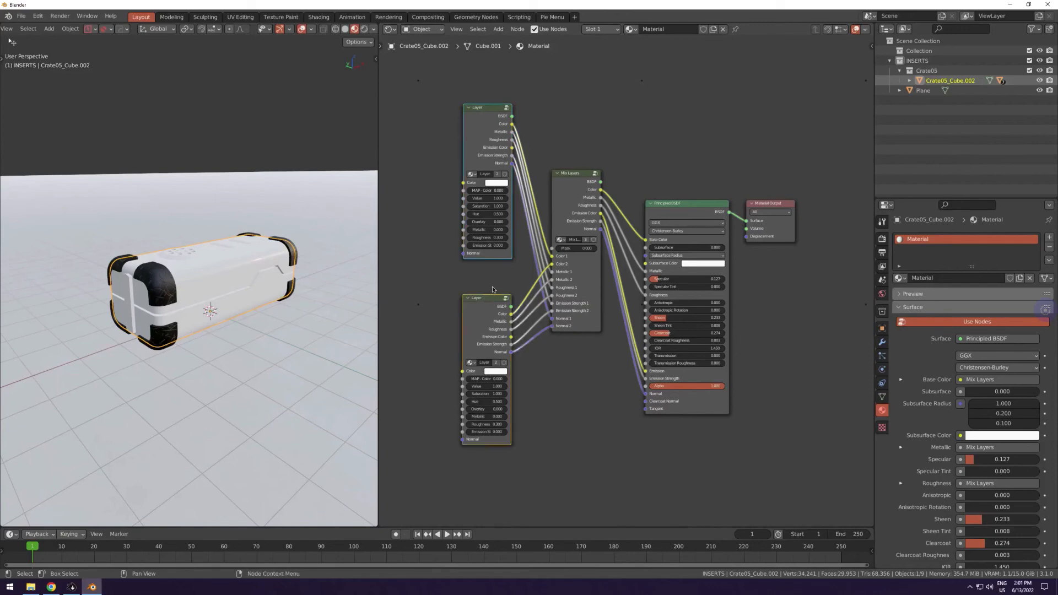
pyautogui.press('f')
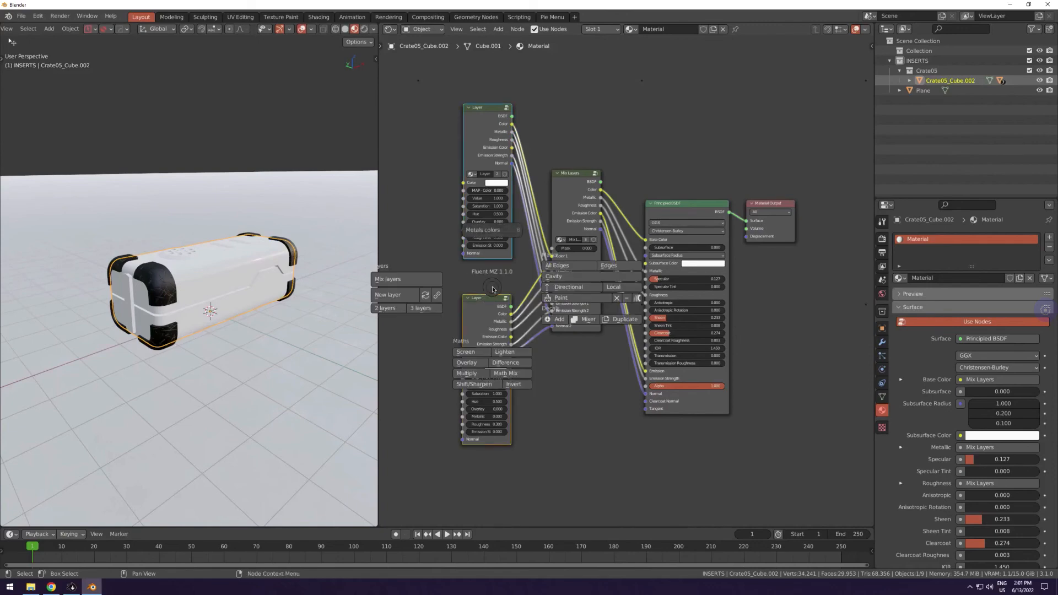
pyautogui.click(424, 296)
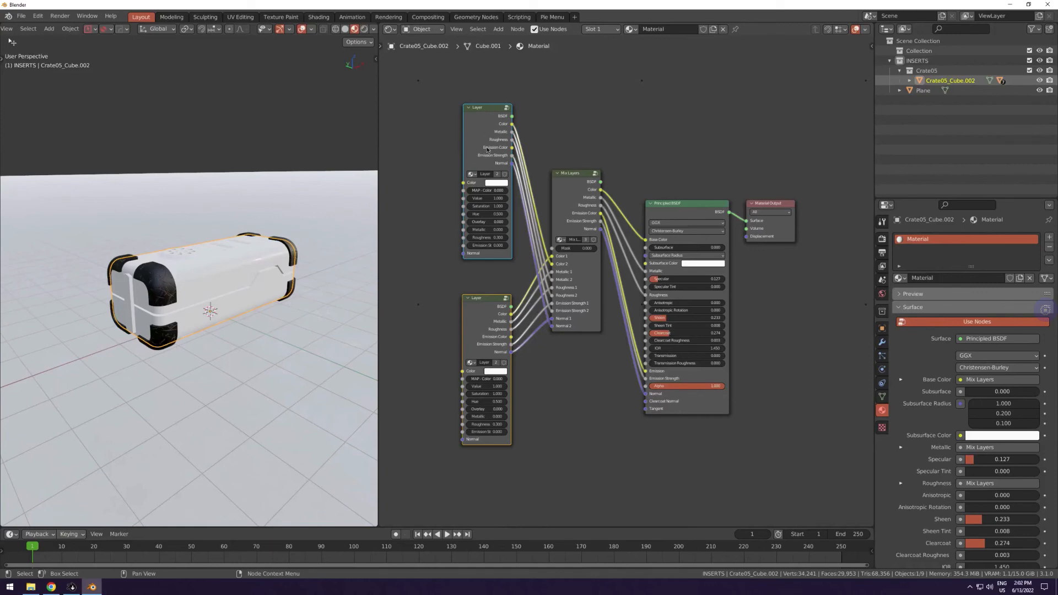
pyautogui.press('f')
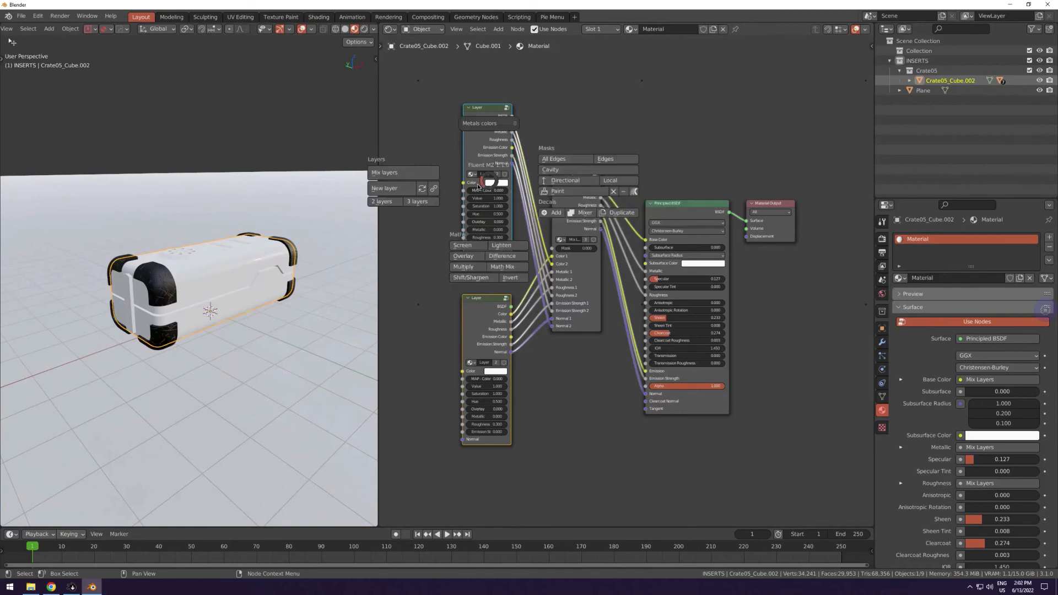
pyautogui.click(423, 188)
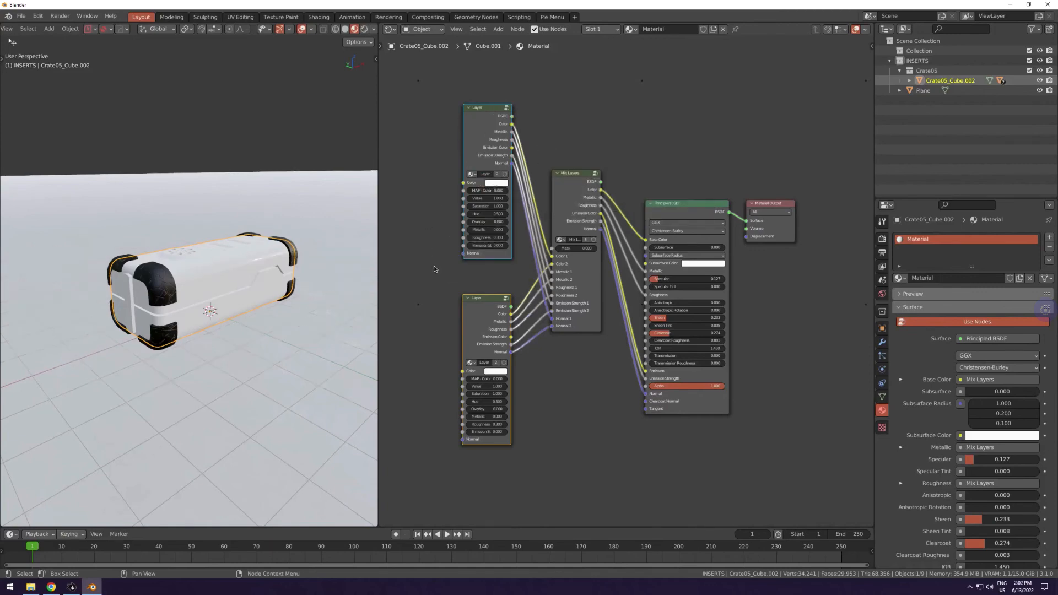
pyautogui.click(448, 290)
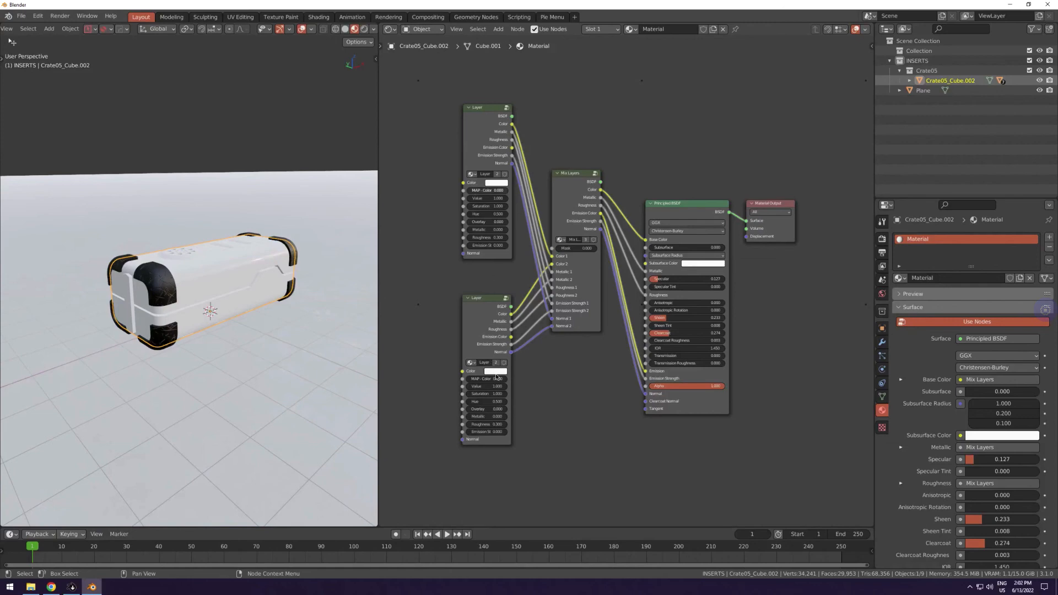
# Select both Layer nodes and swap their order on the Mix Layers node, leaving all nodes deselected
pyautogui.click(498, 314)
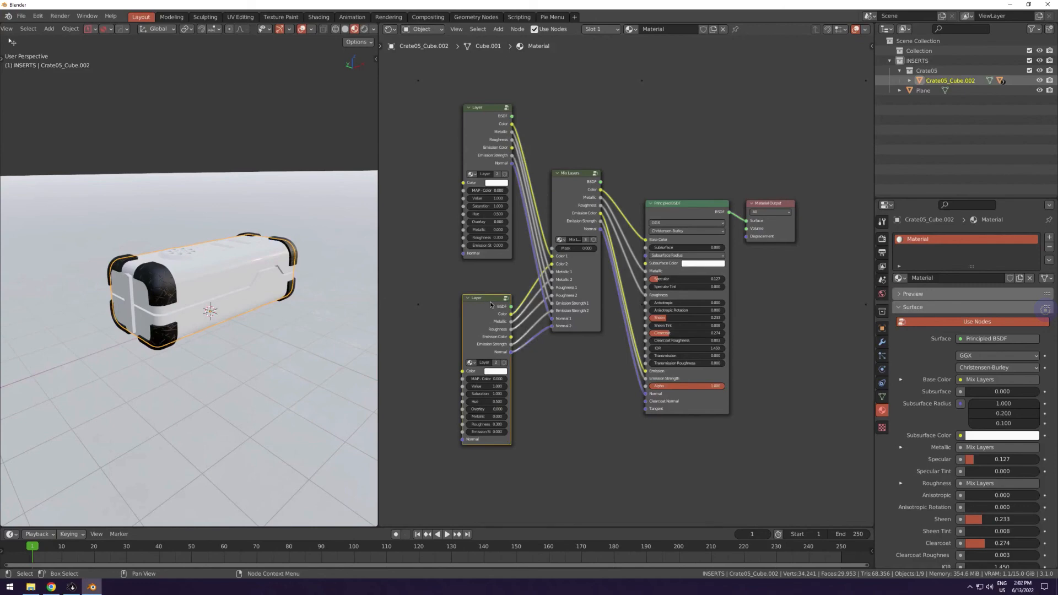
pyautogui.keyDown('shift'); pyautogui.click(491, 108); pyautogui.keyUp('shift')
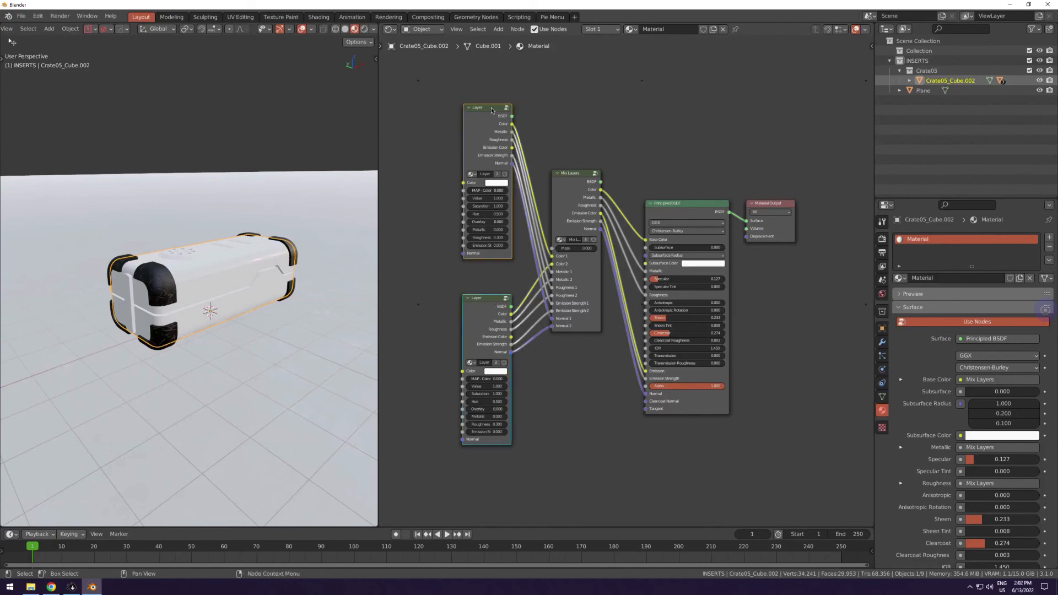
pyautogui.hotkey('shift', 'f')
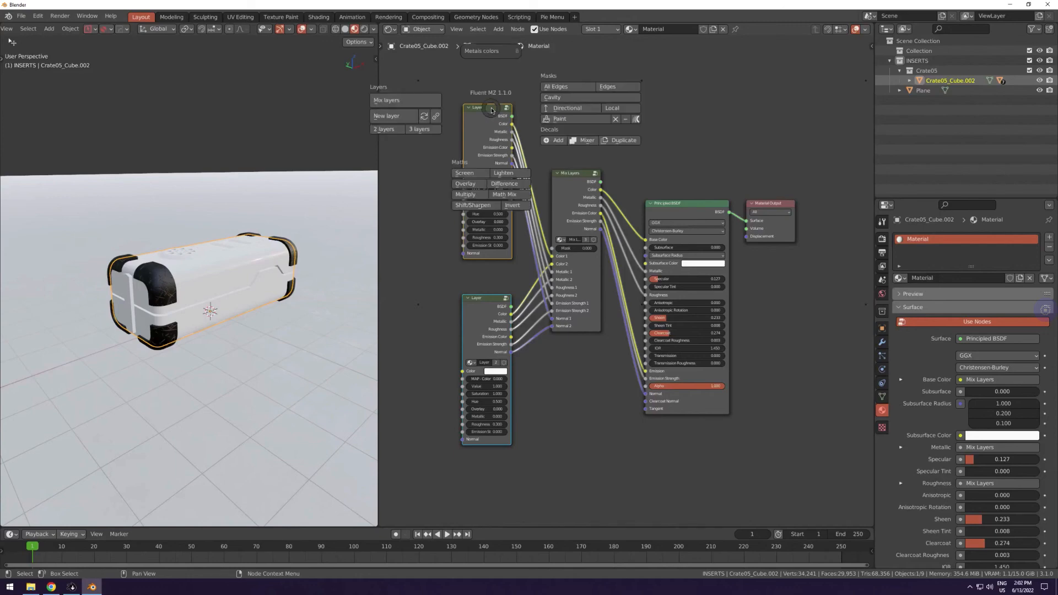
pyautogui.click(423, 117)
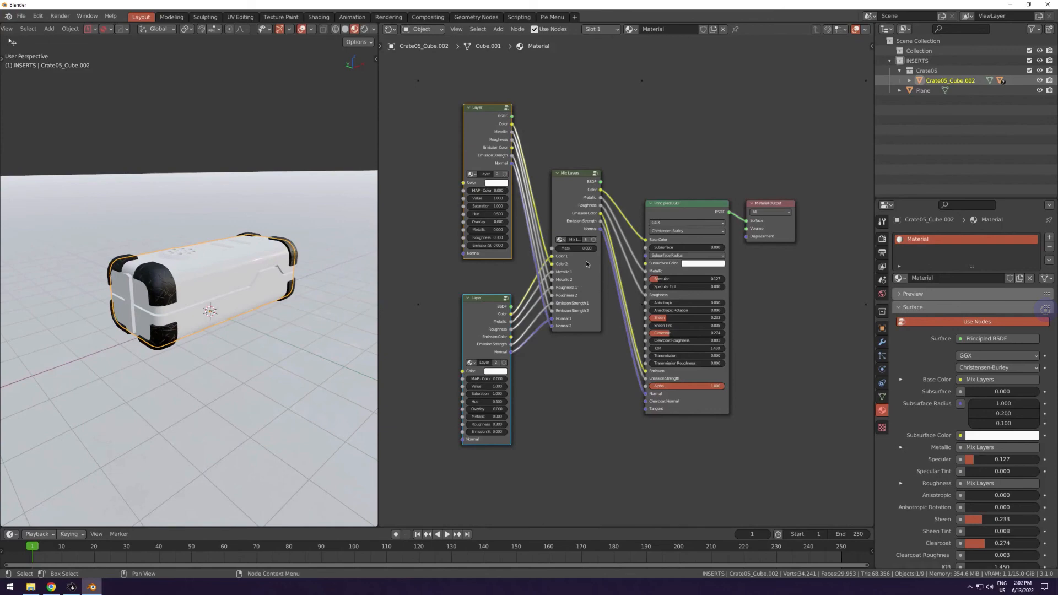
pyautogui.click(533, 158)
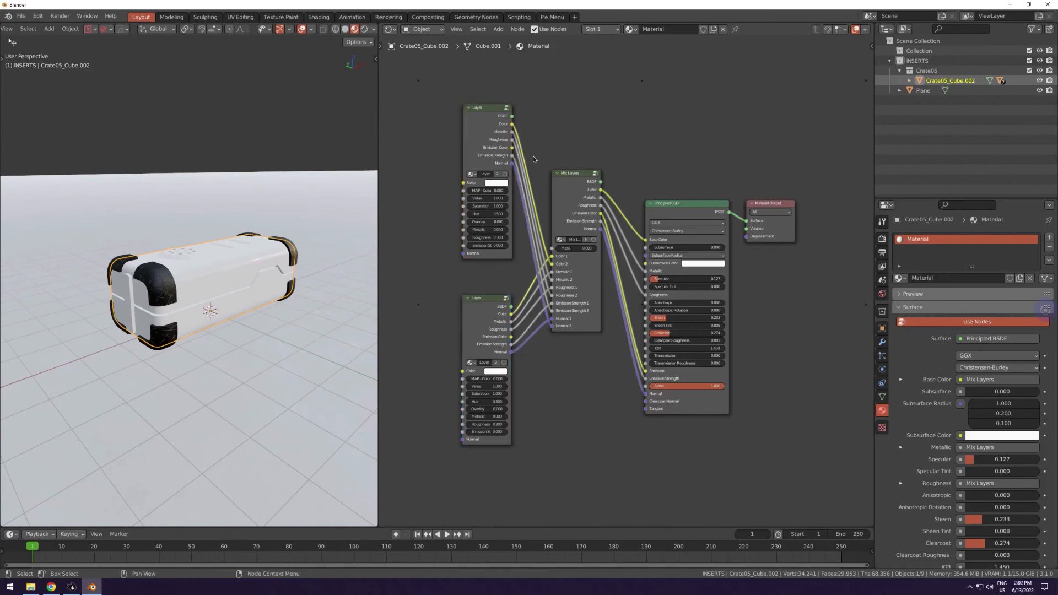